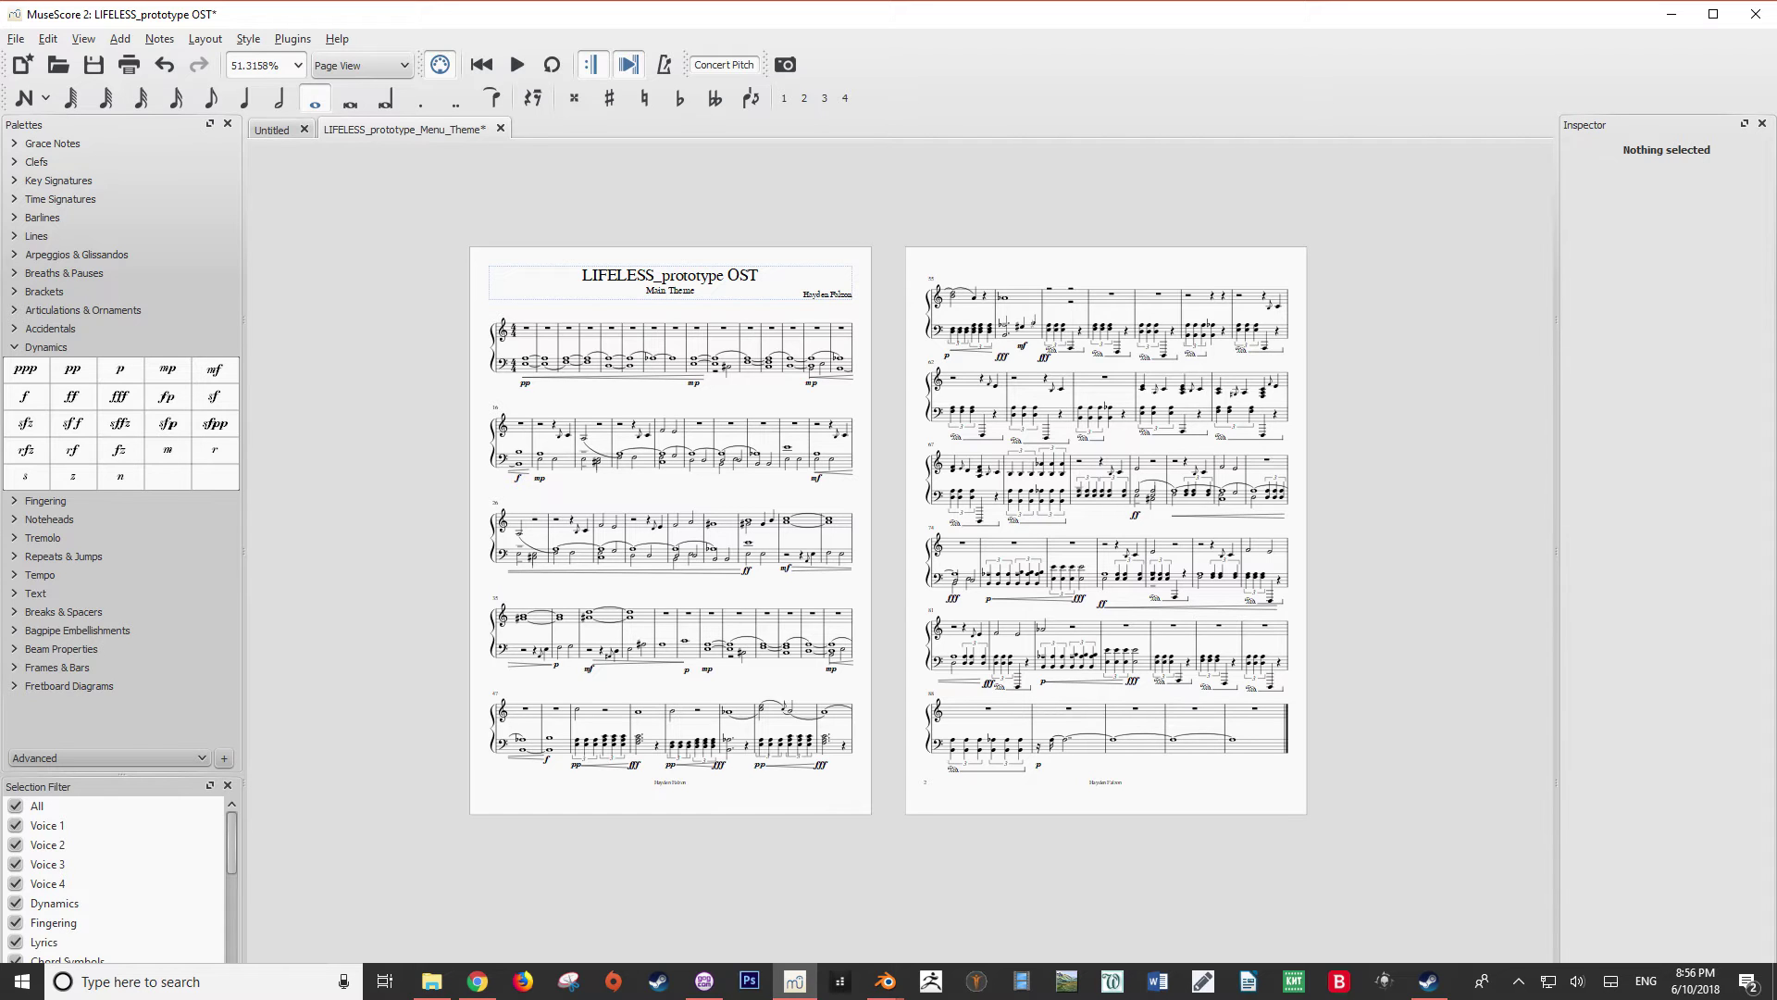
Step: Switch to the web browser and scroll through it briefly
key(alt+Tab)
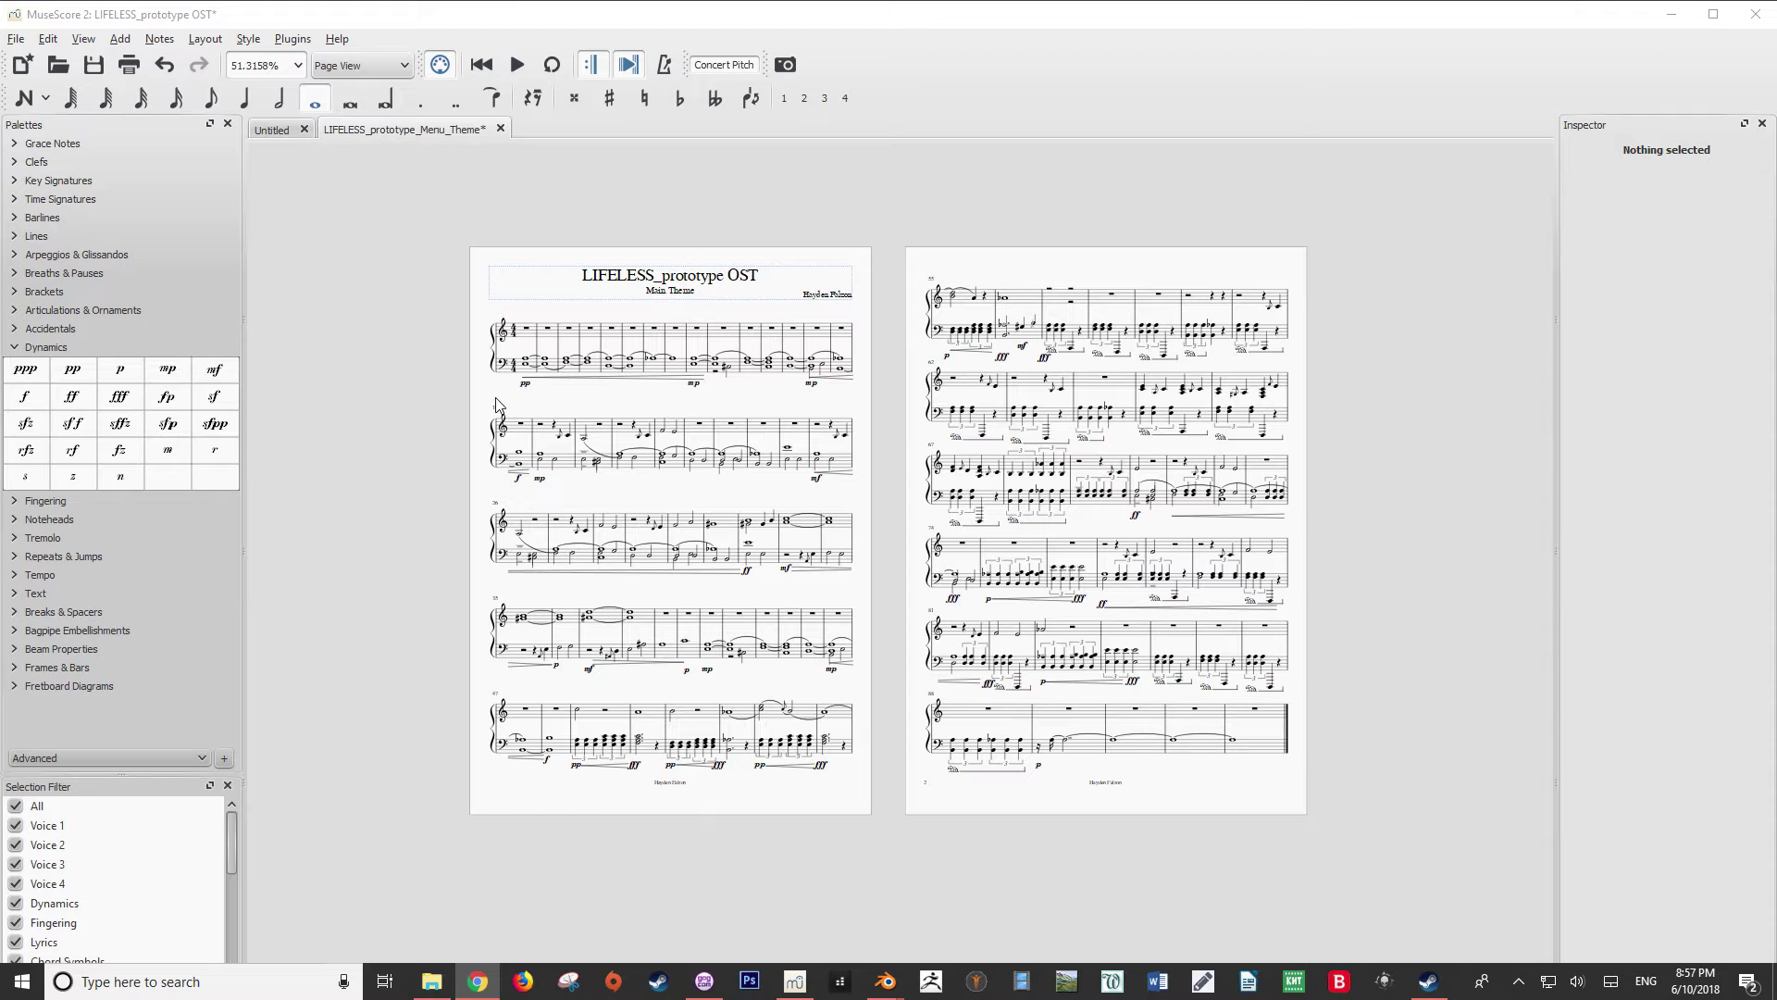
scroll(558, 488, up, 3)
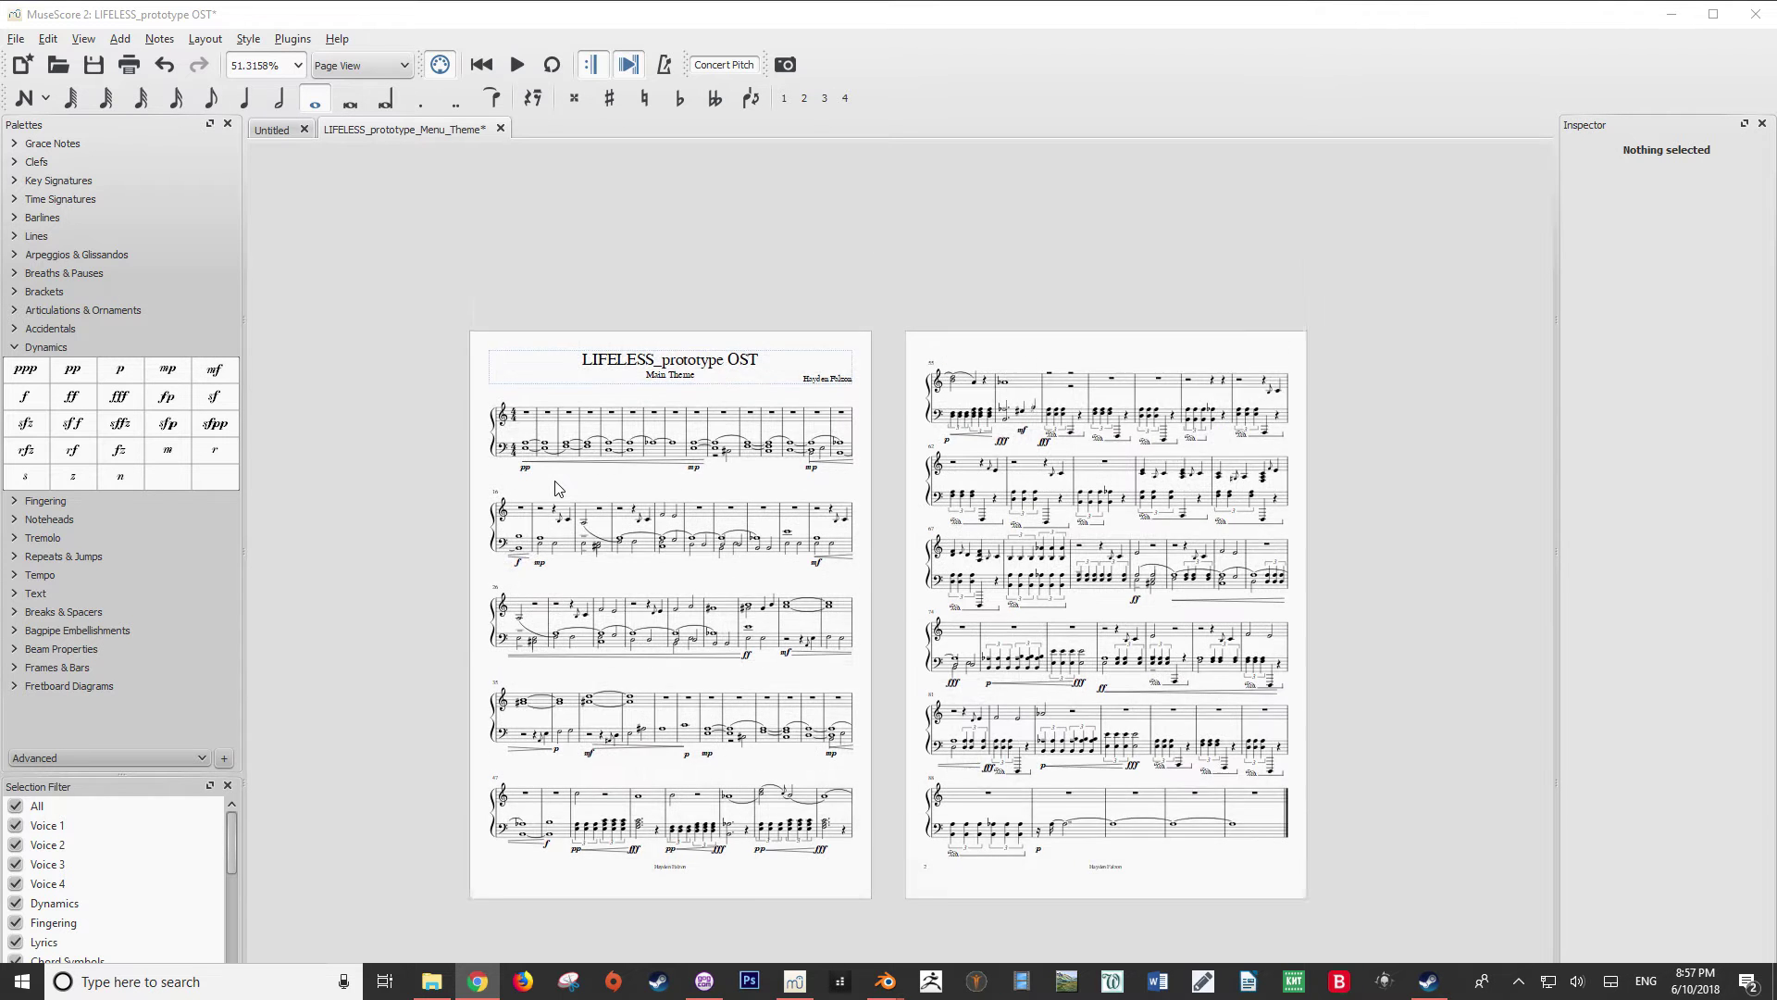
scroll(566, 472, down, 3)
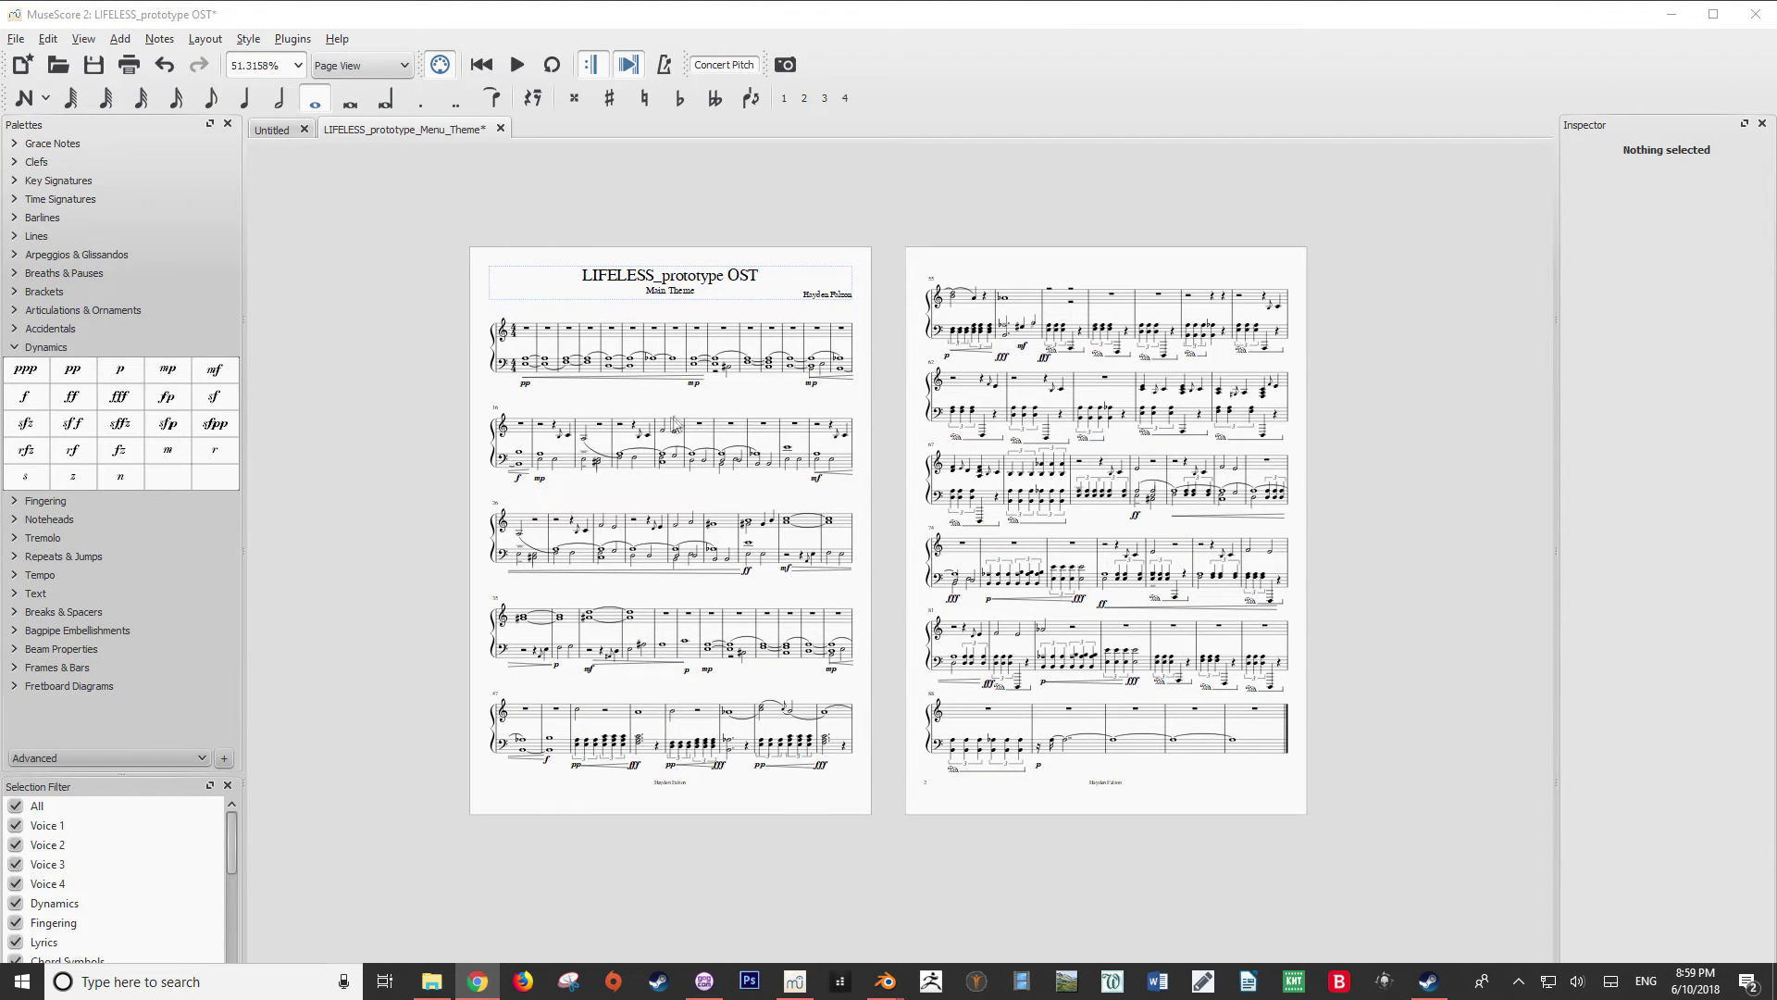
Step: Zoom to about 133% on the third system and select the tied chord
scroll(684, 411, up, 3)
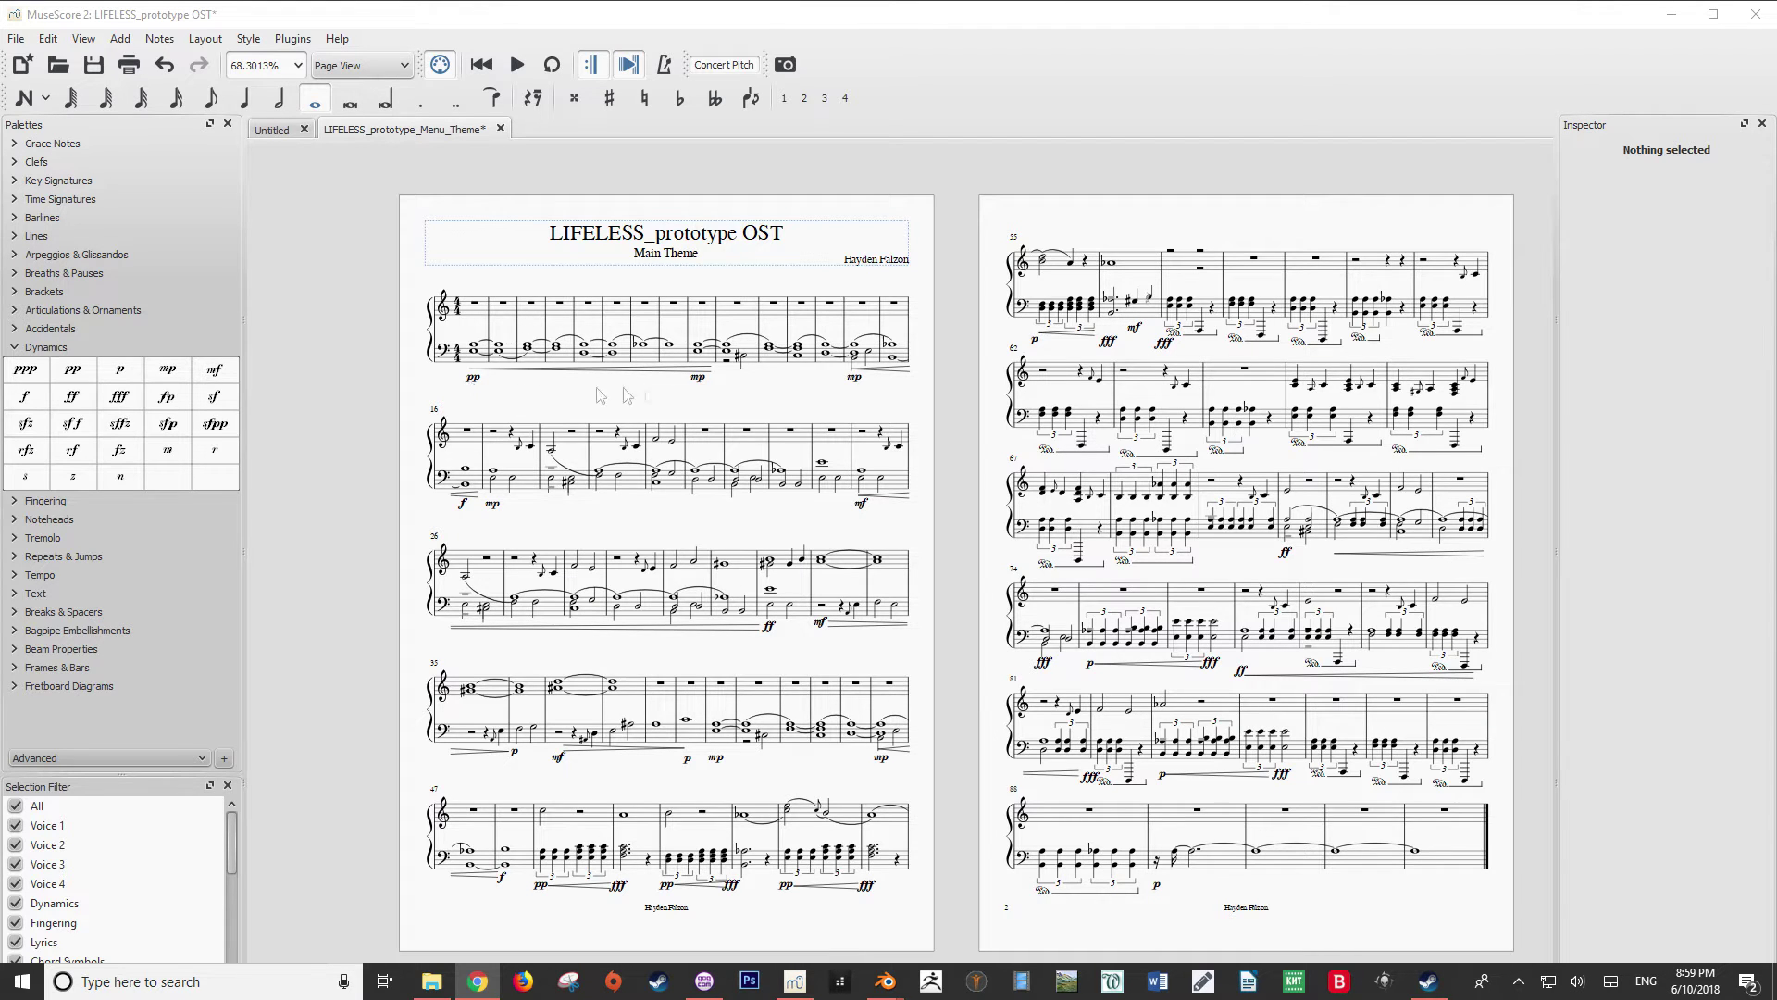
scroll(699, 393, up, 7)
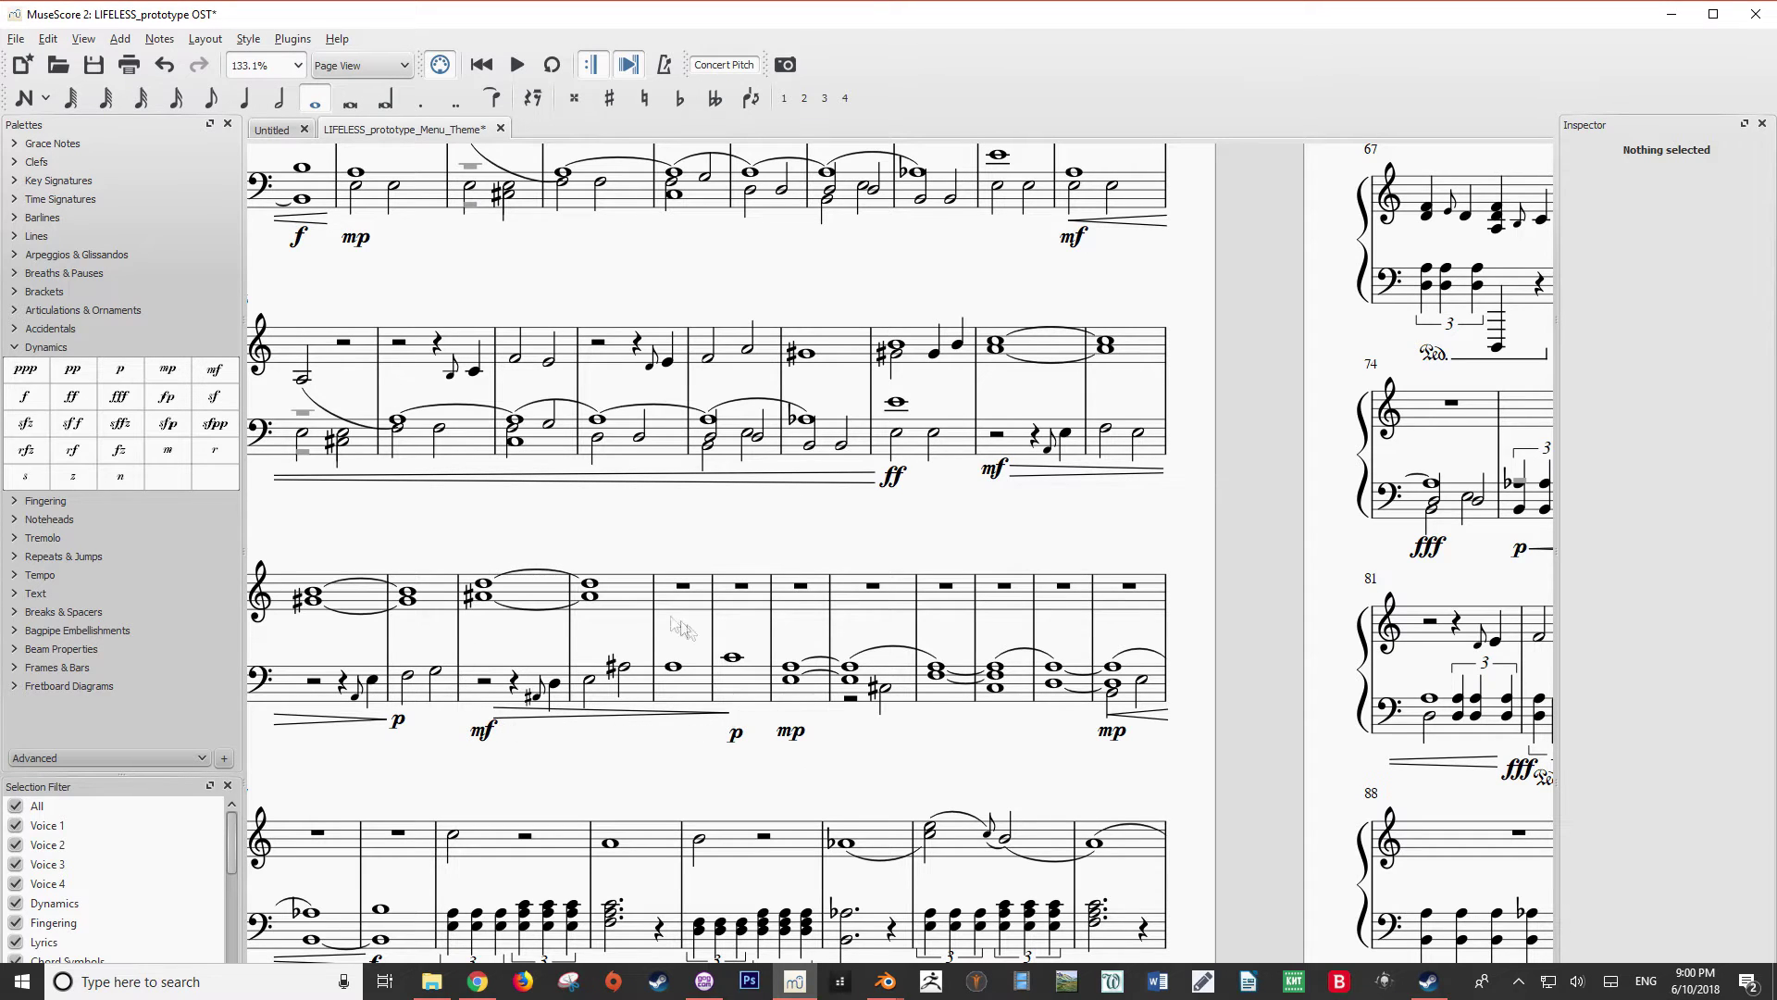
click(482, 585)
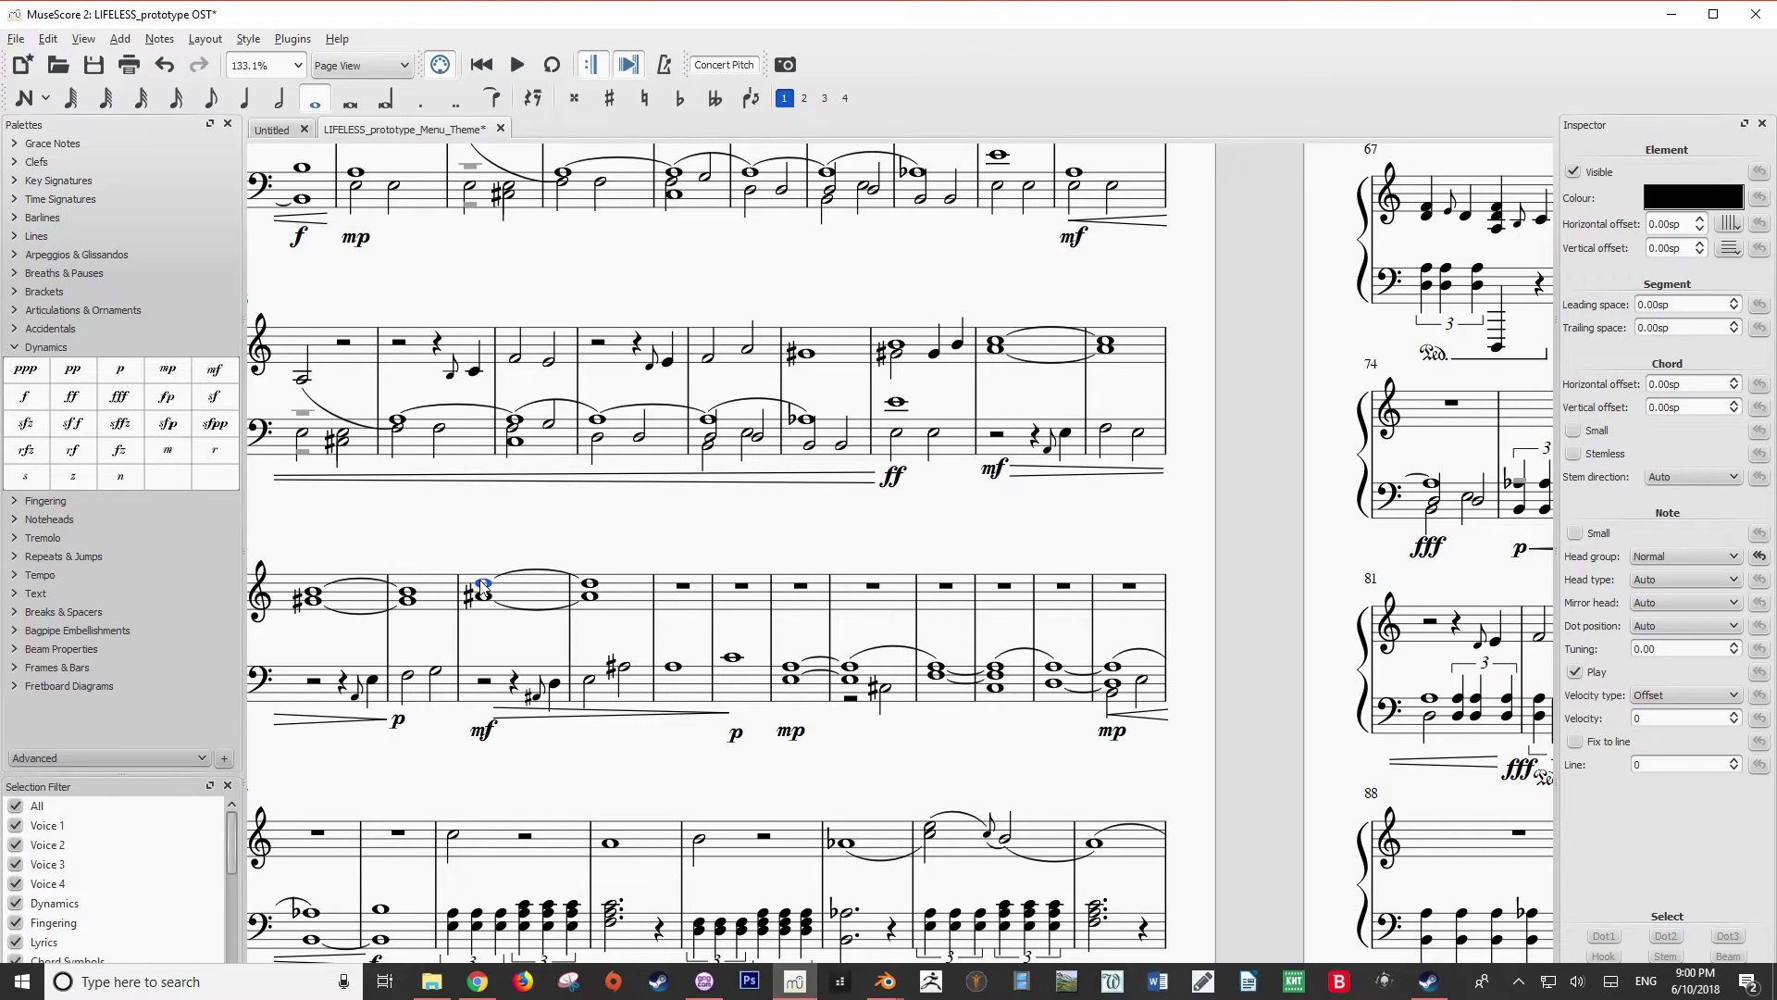
Step: Play the passage, delete the mf, diminuendo hairpin and p, then drop an mp at the mf's spot
key(space)
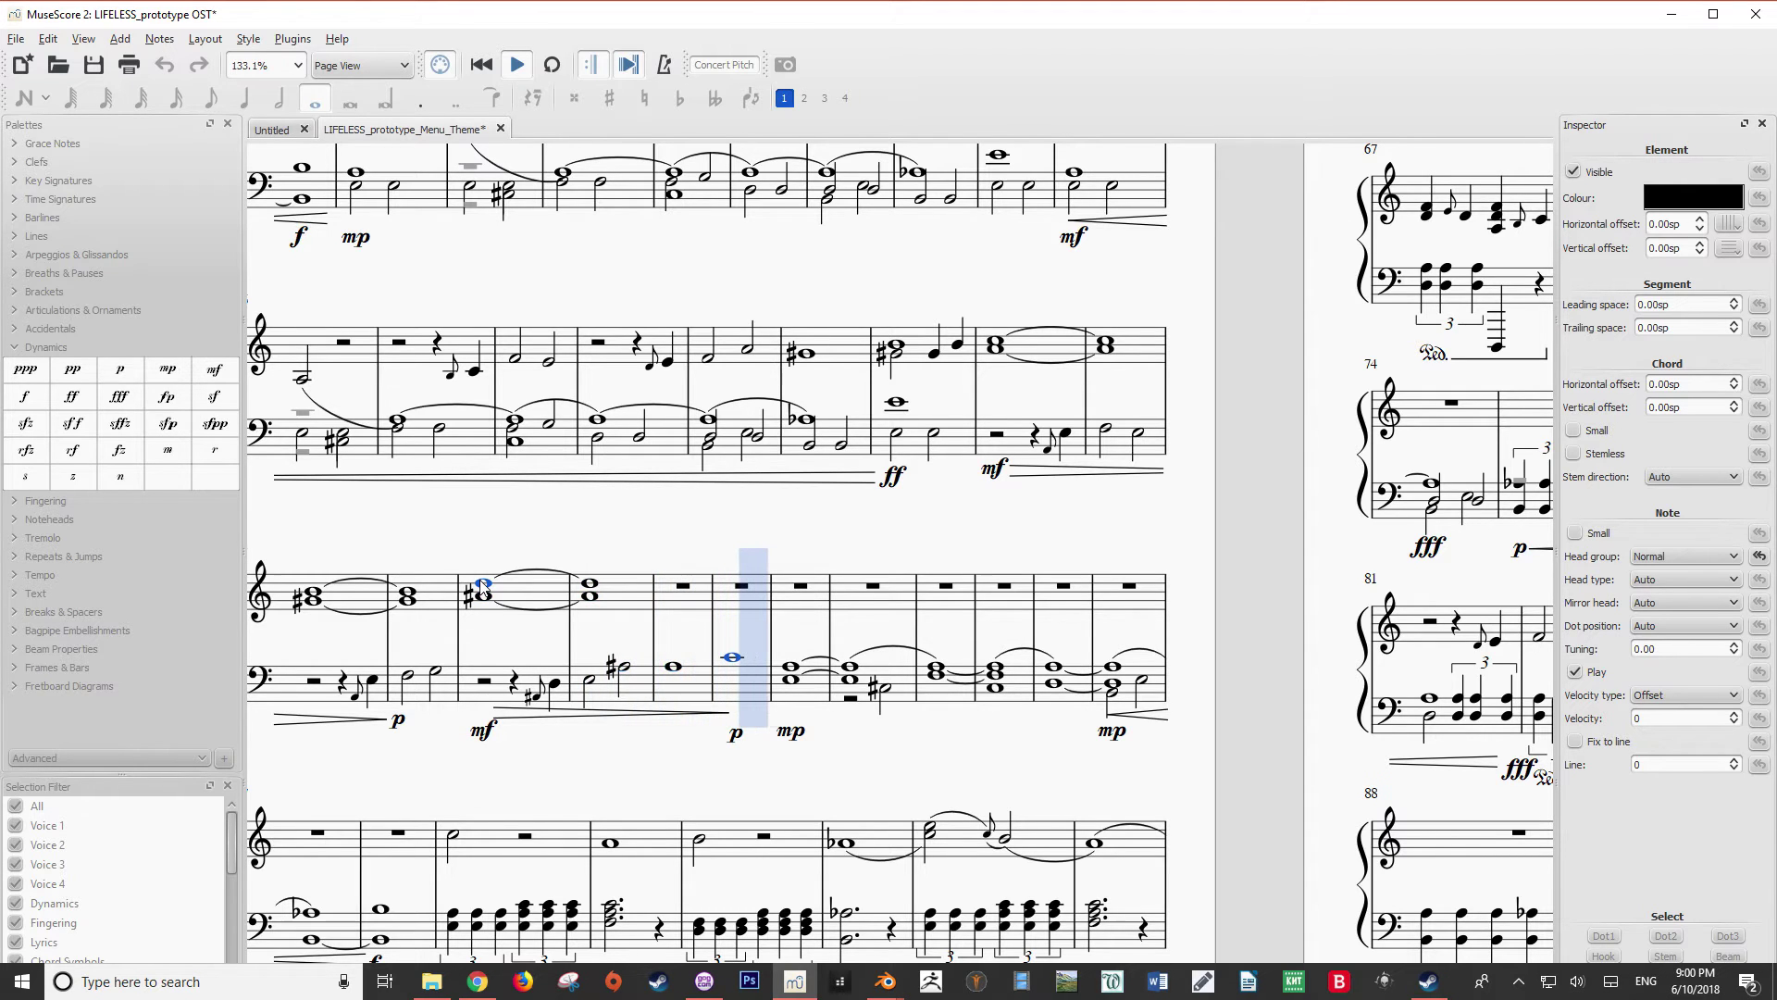
key(space)
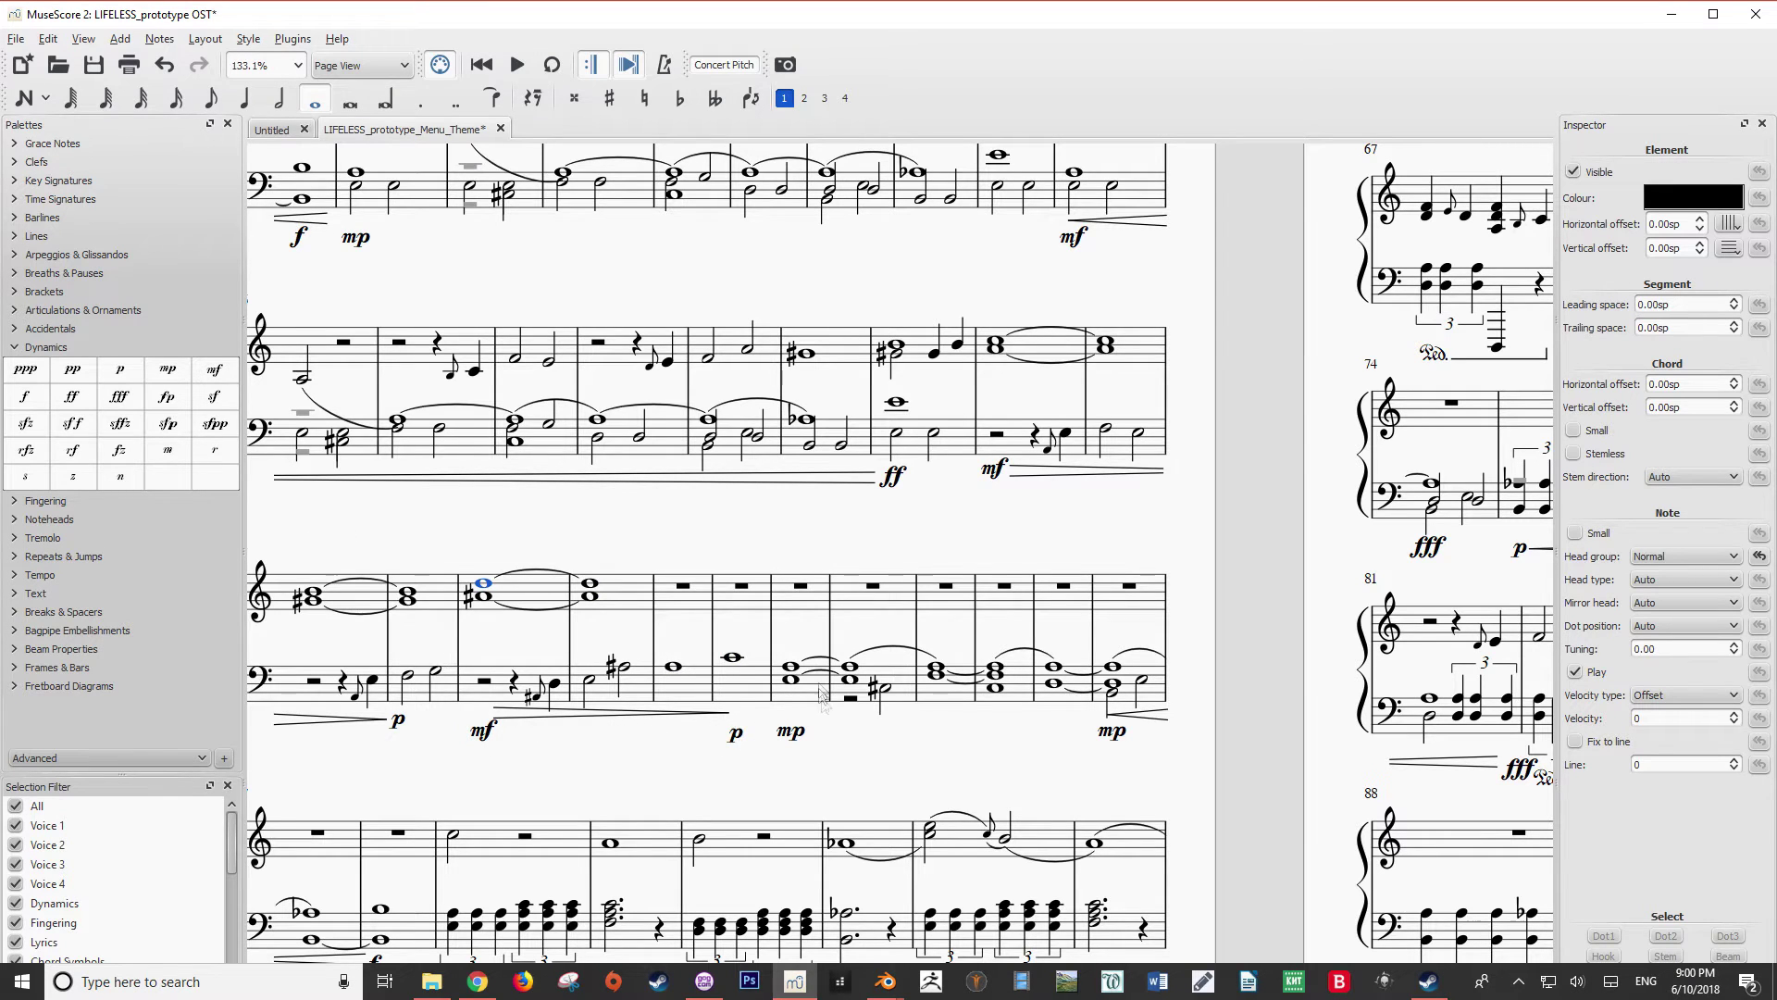
click(496, 731)
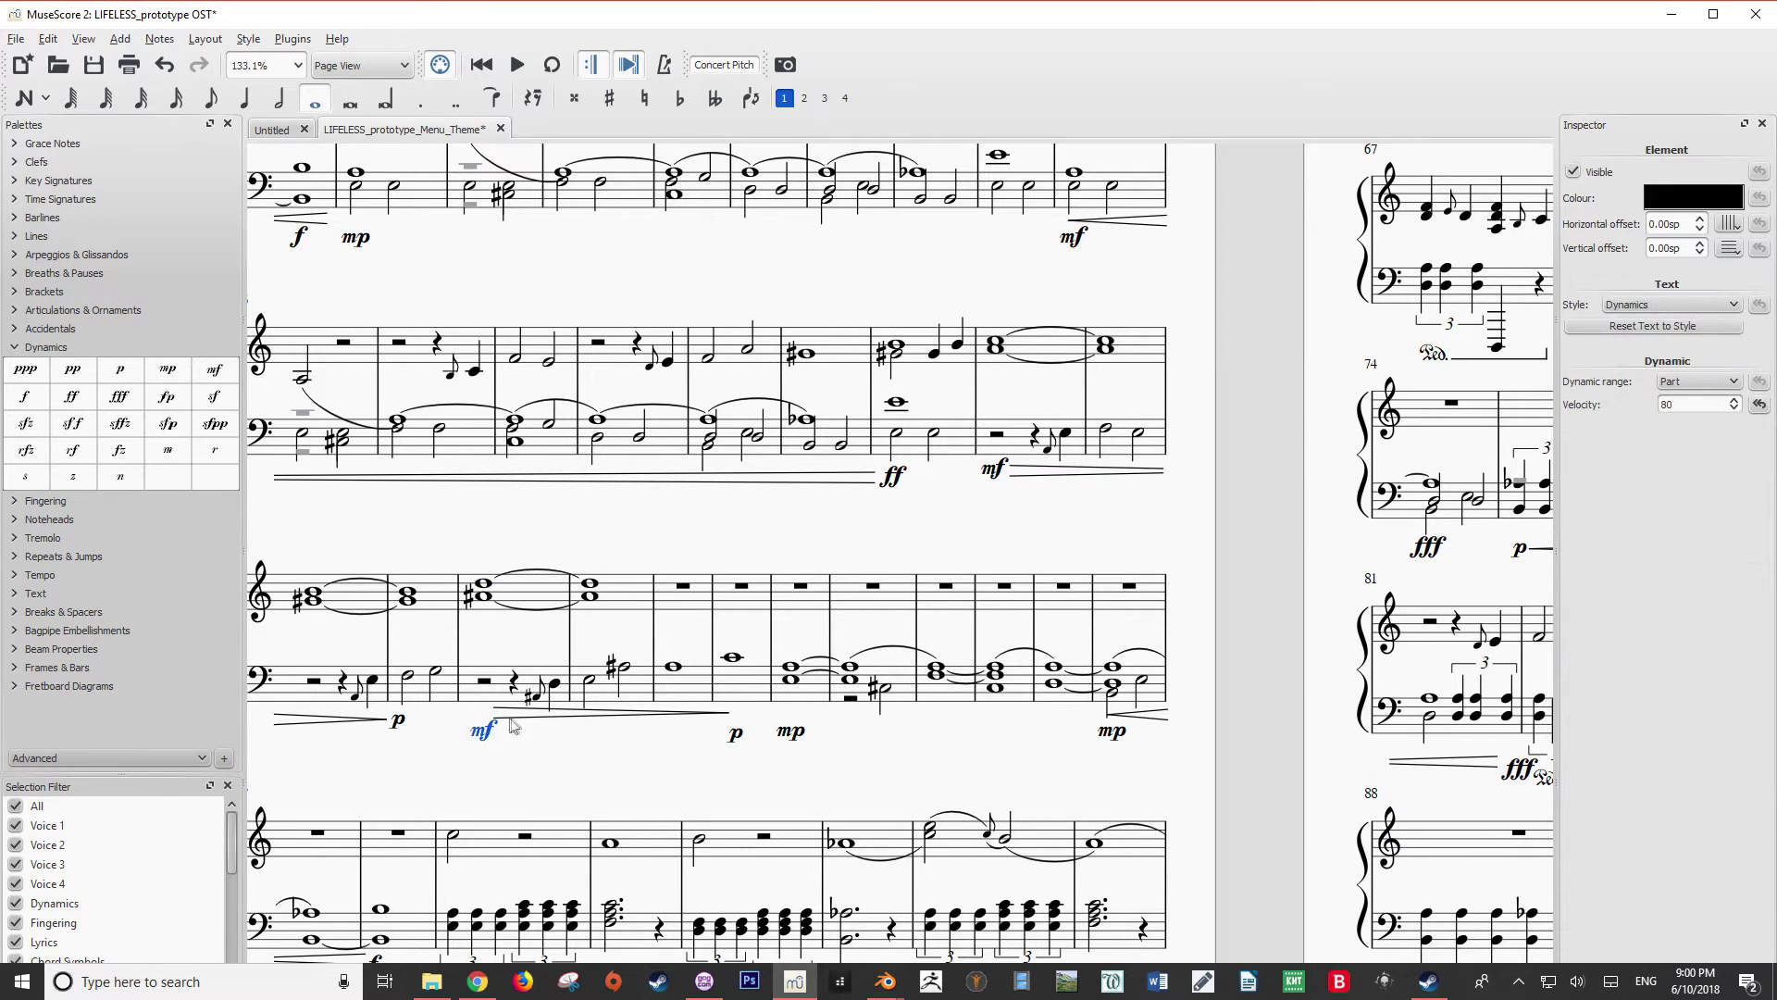
click(521, 723)
click(522, 715)
key(Delete)
click(739, 735)
key(Delete)
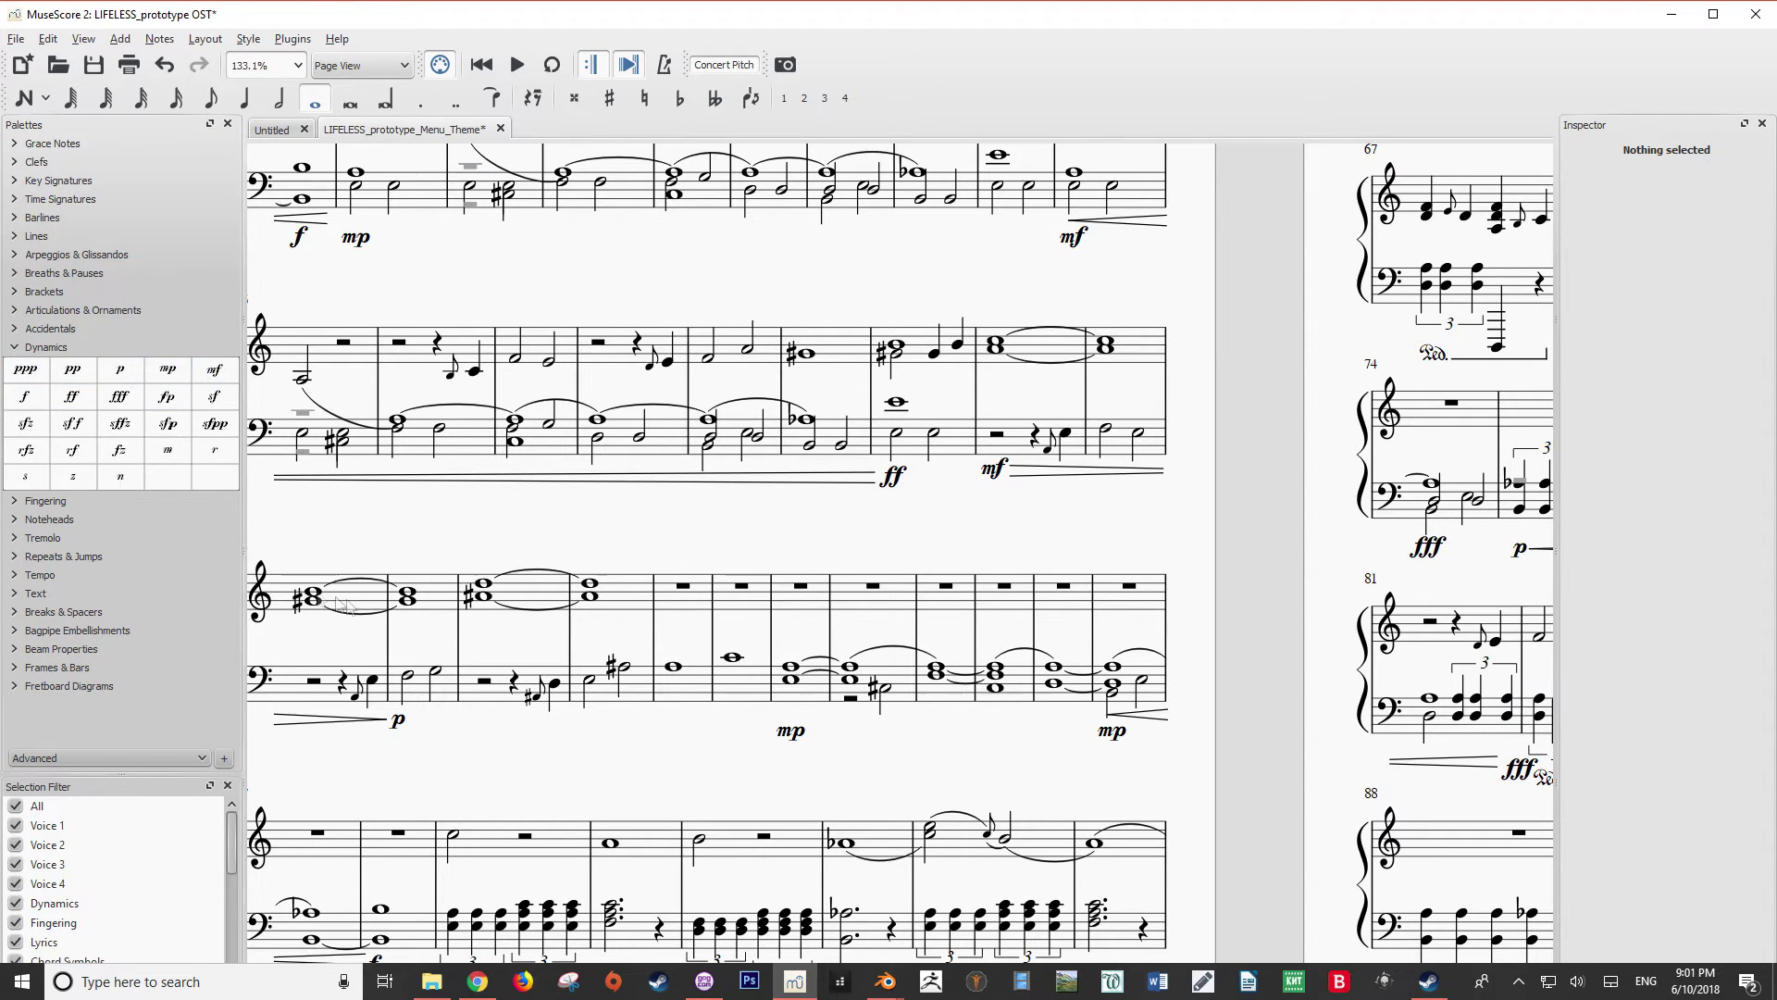
drag(179, 374, 482, 732)
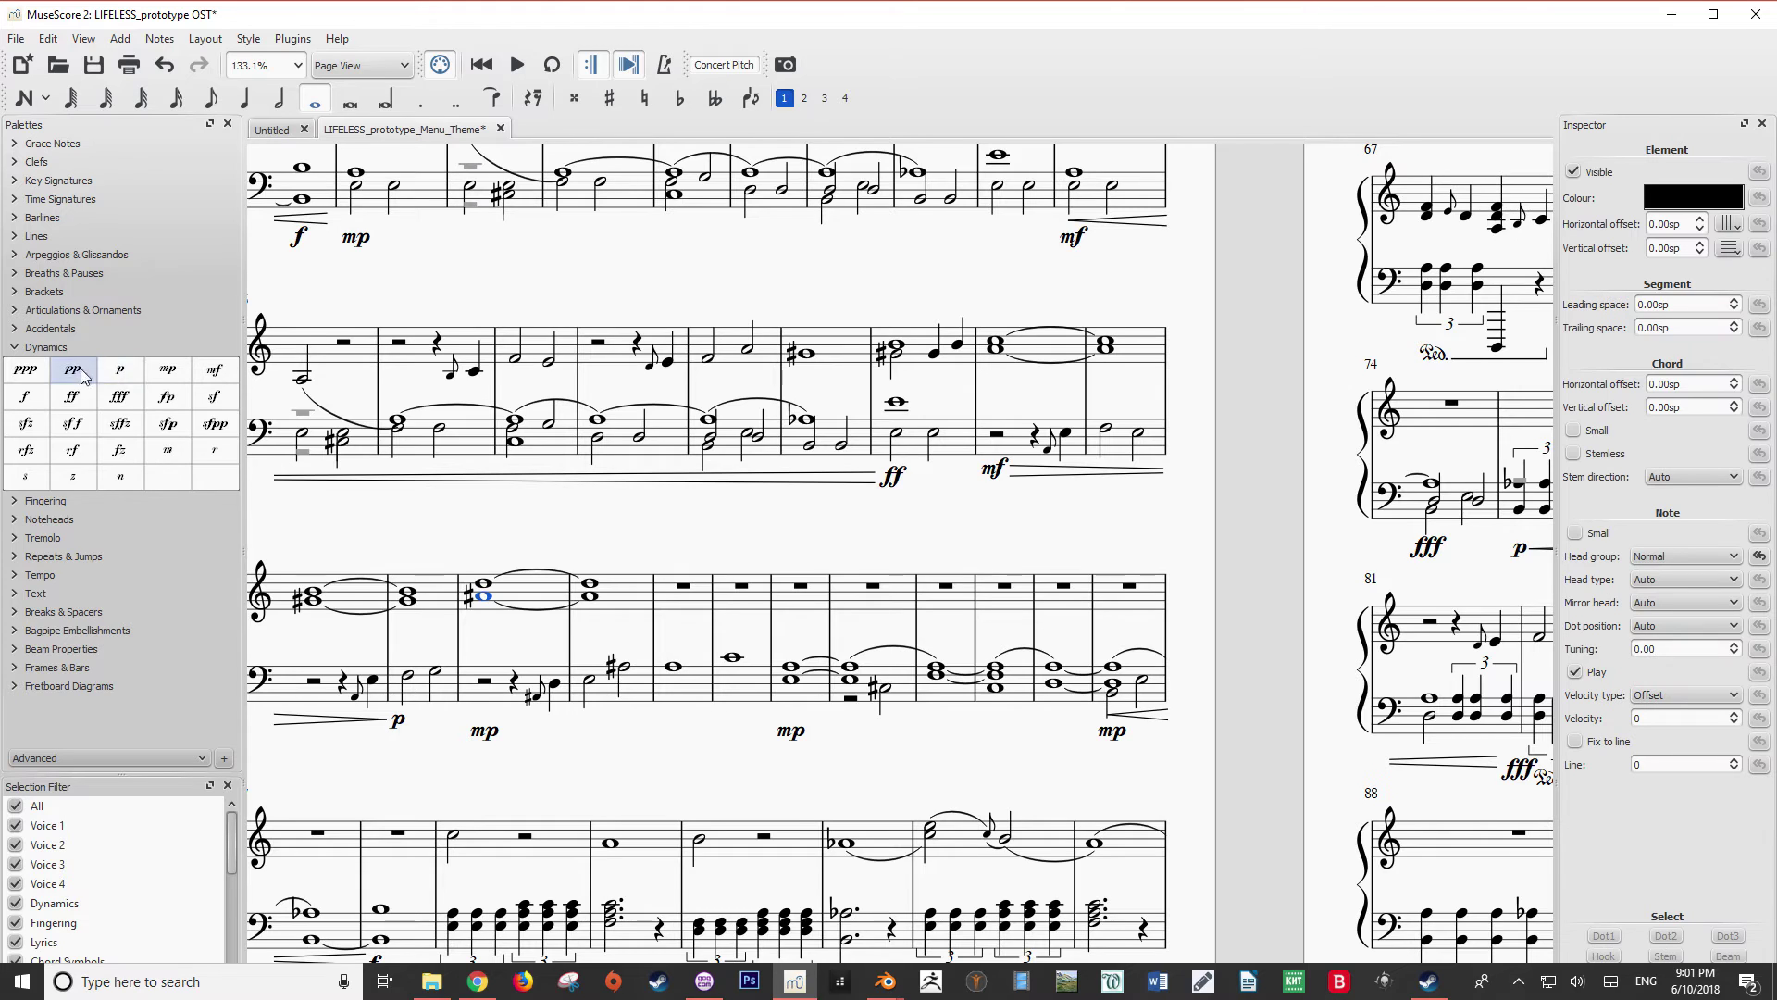
Step: Add a p dynamic on the bass note a few bars after the mp
drag(117, 372, 731, 733)
click(24, 349)
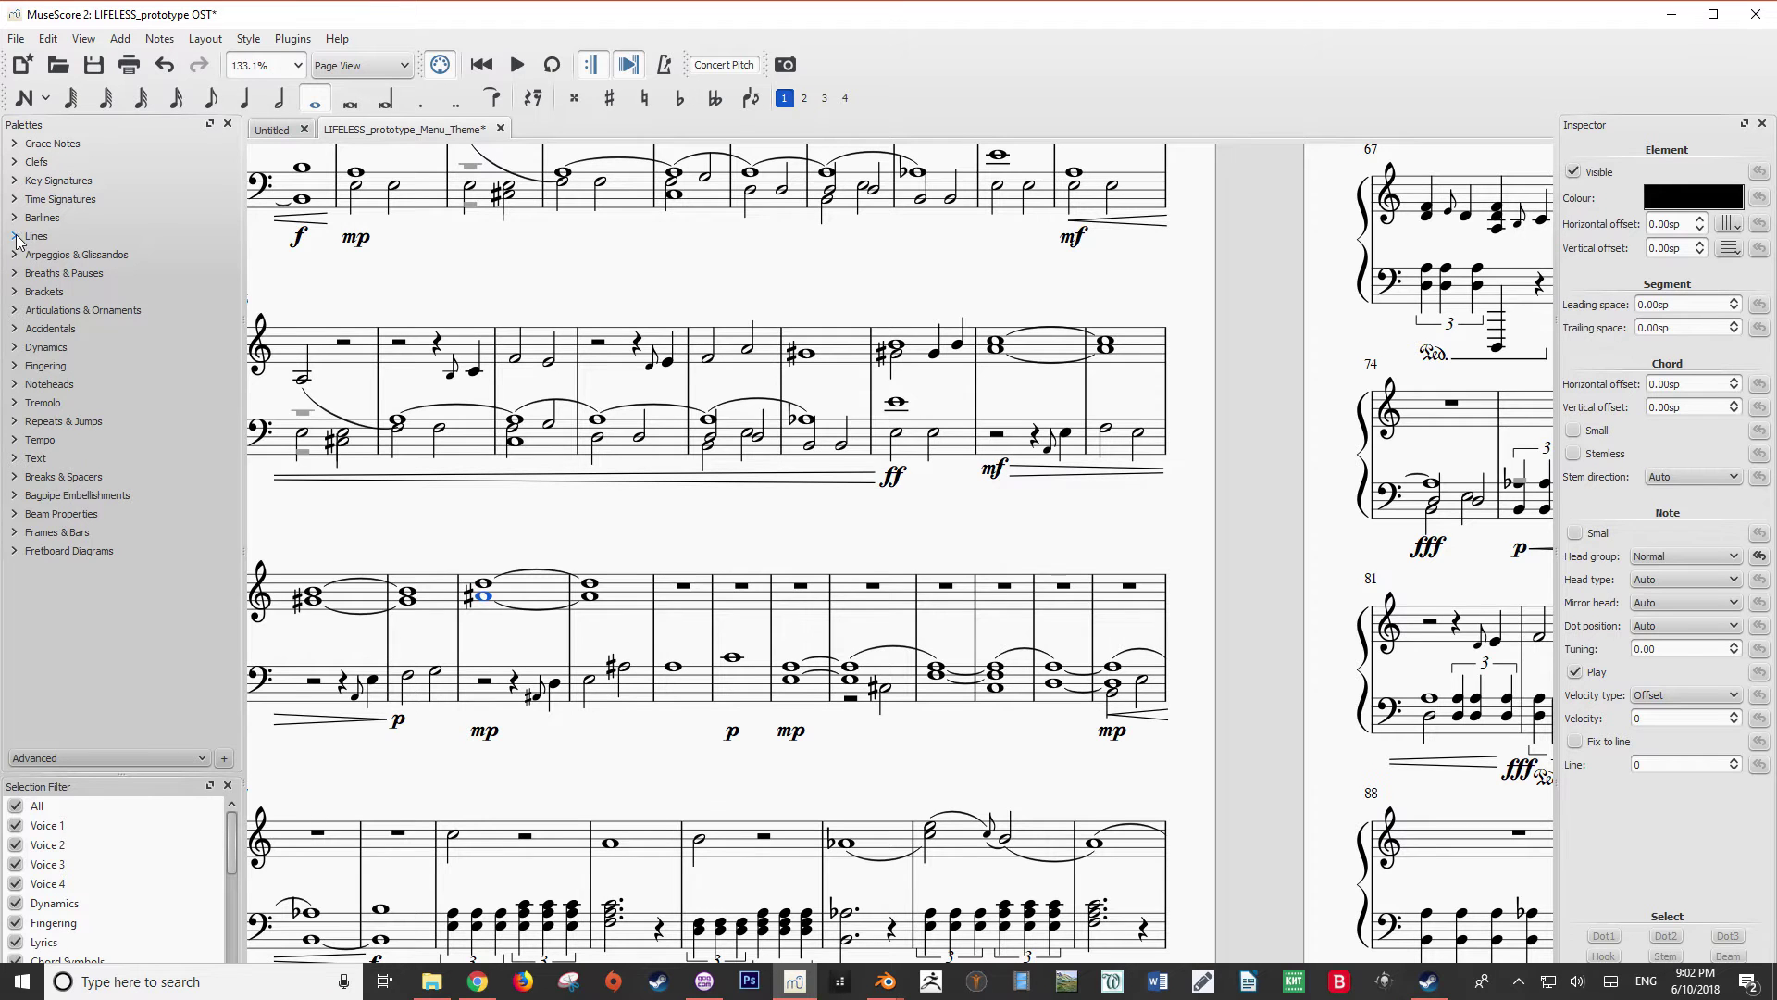
click(31, 239)
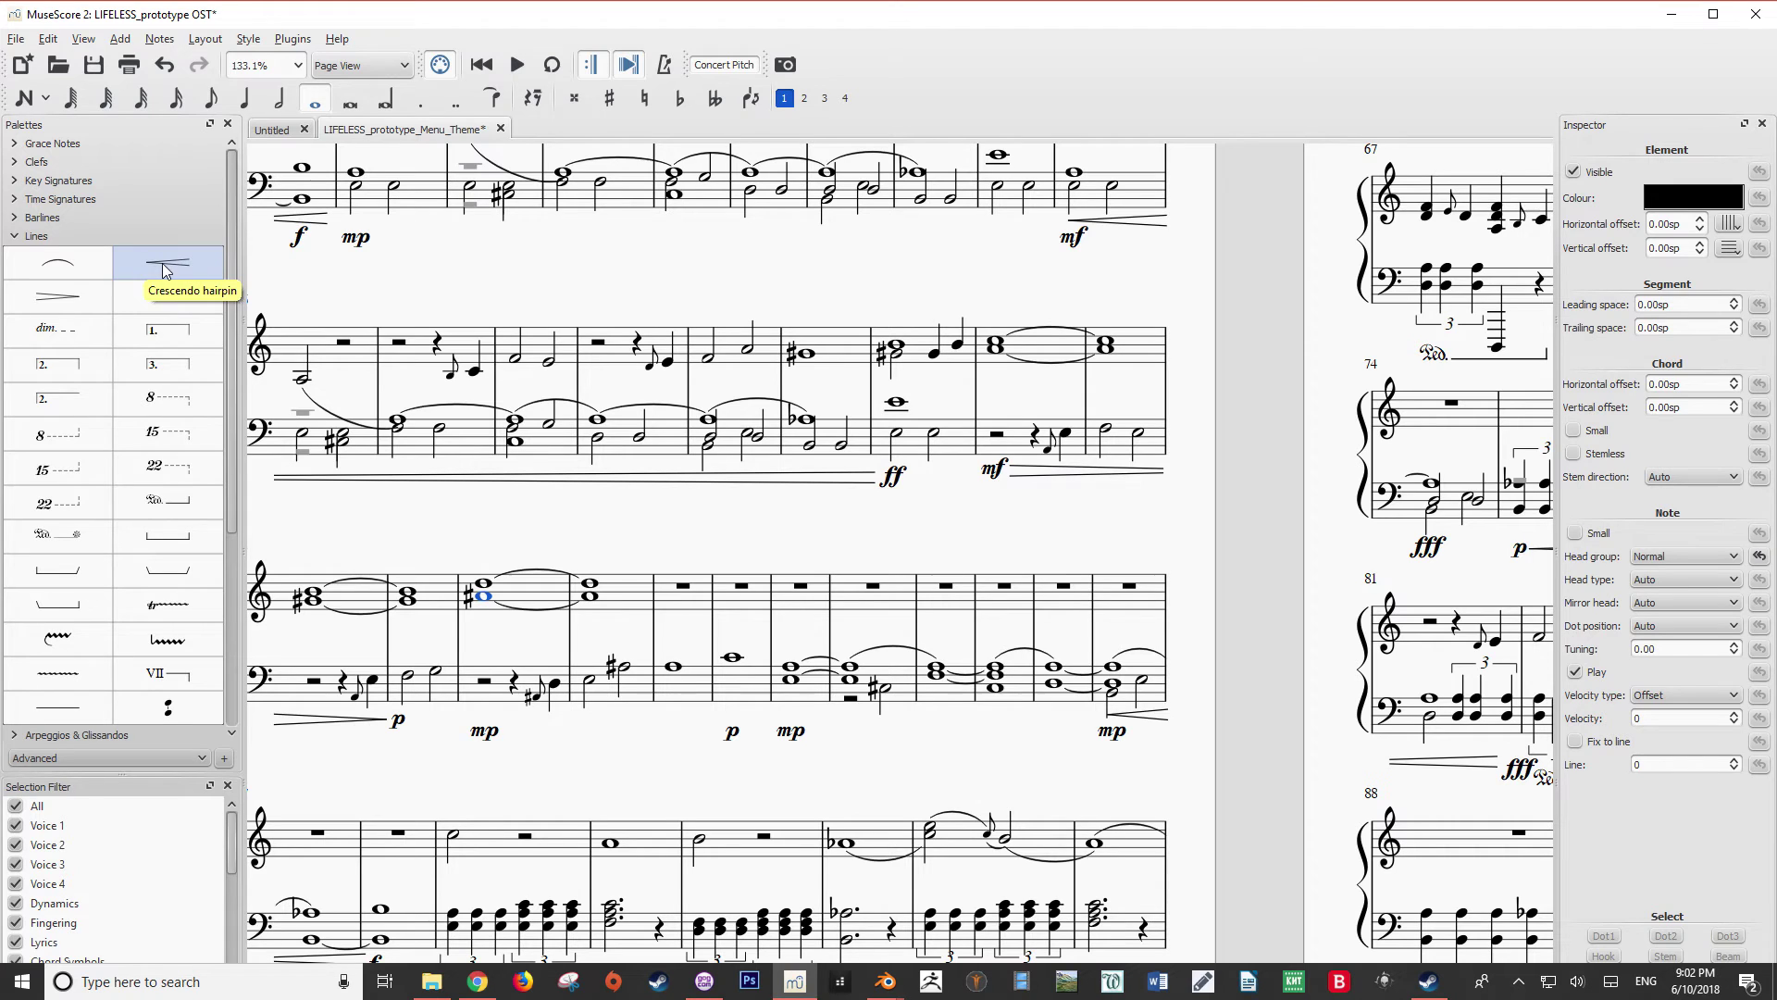
Step: Attach a crescendo hairpin right after the mp and raise it level with the mp
drag(164, 271, 480, 756)
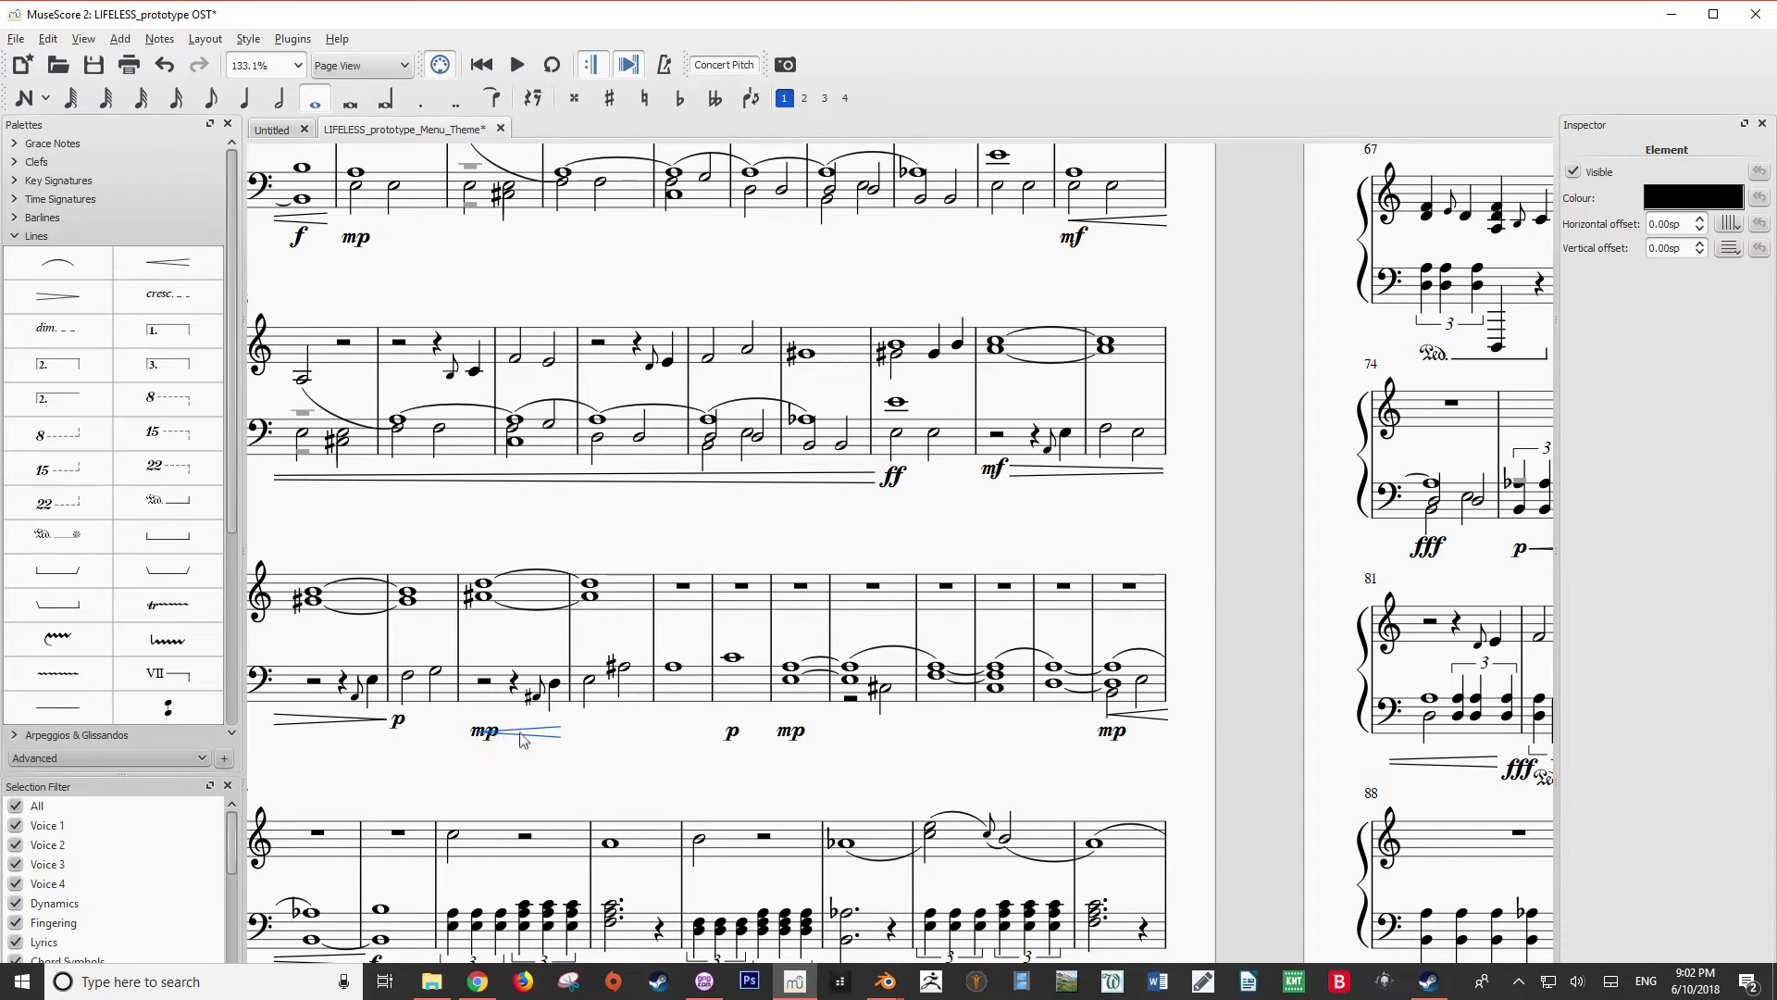
drag(516, 738, 516, 719)
click(483, 596)
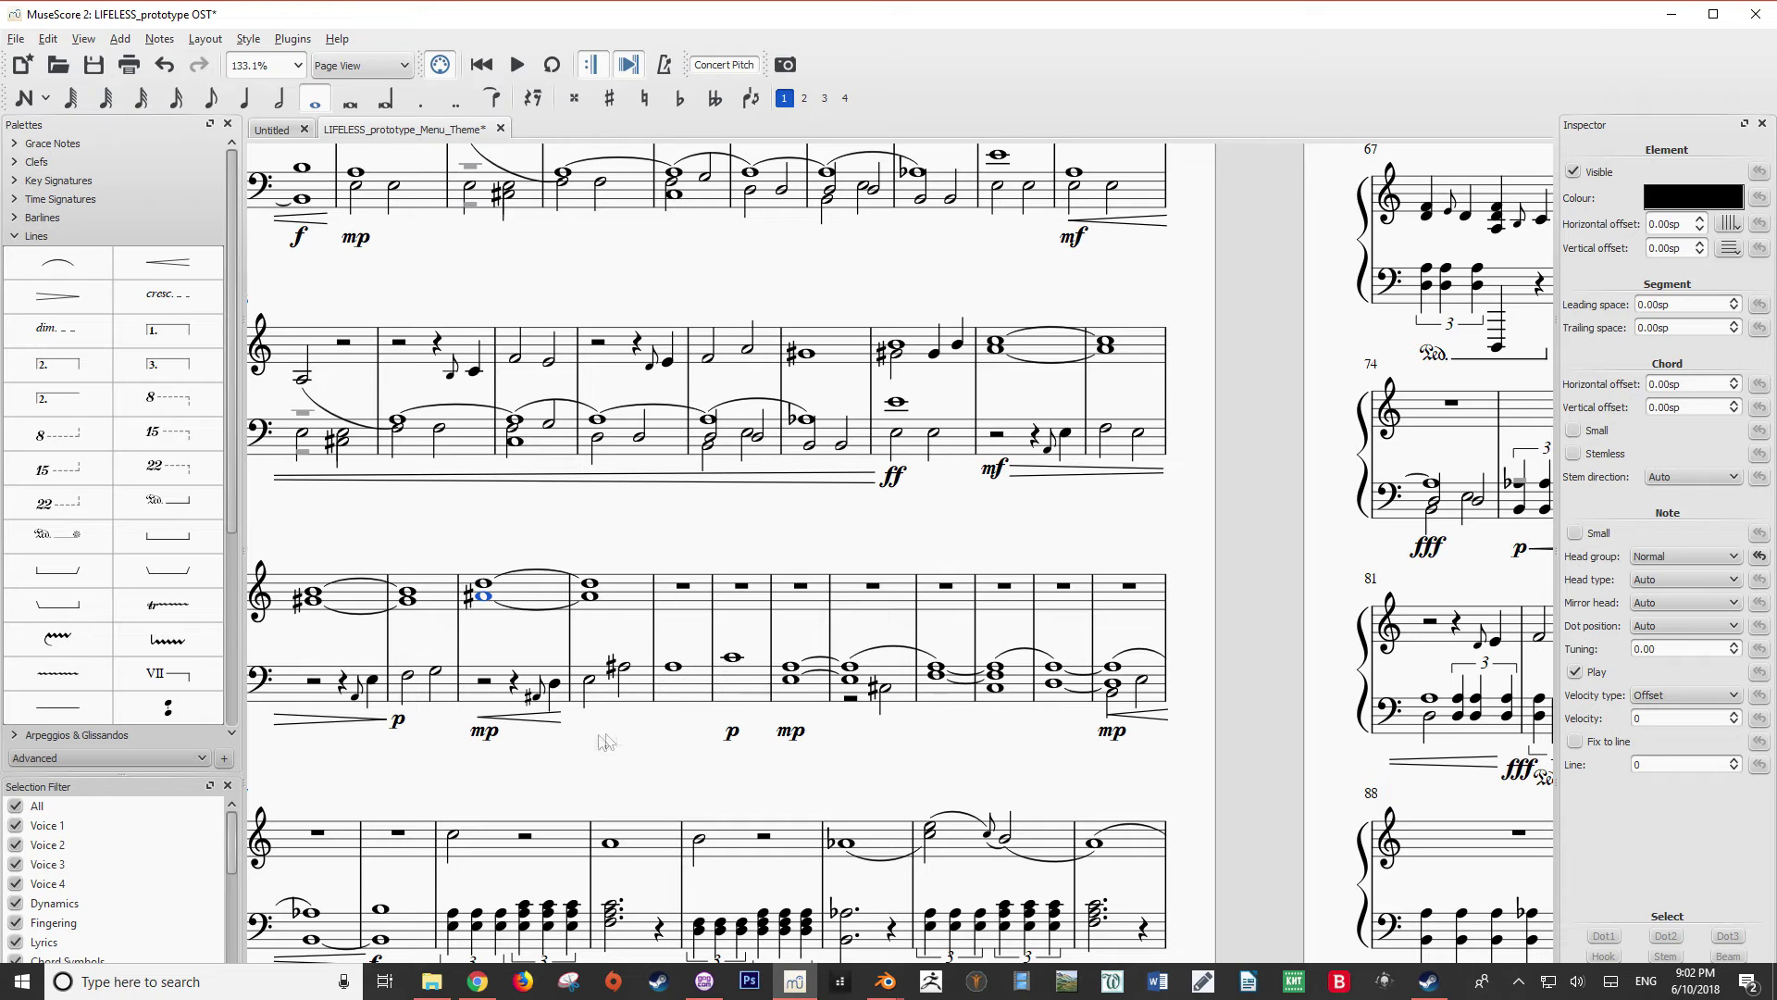
click(559, 719)
double_click(537, 729)
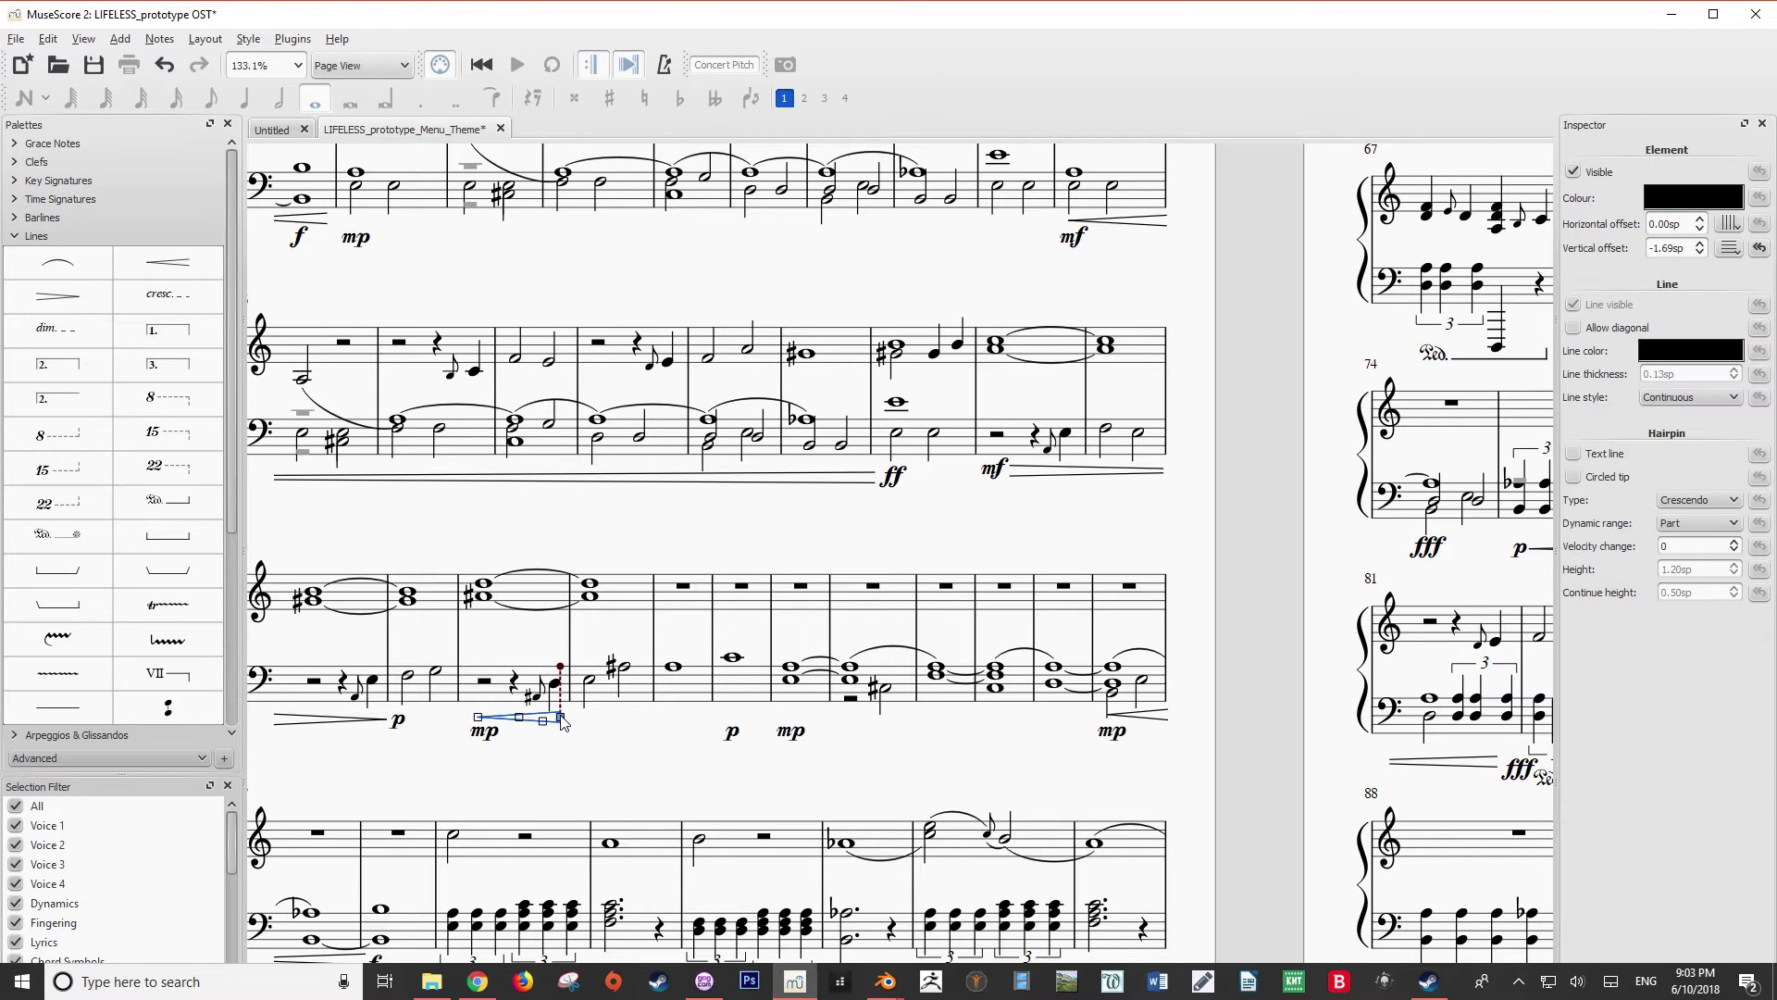
Step: Extend the crescendo's end three notes to reach the p, then play the passage to check
key(shift+Right)
key(shift+Right)
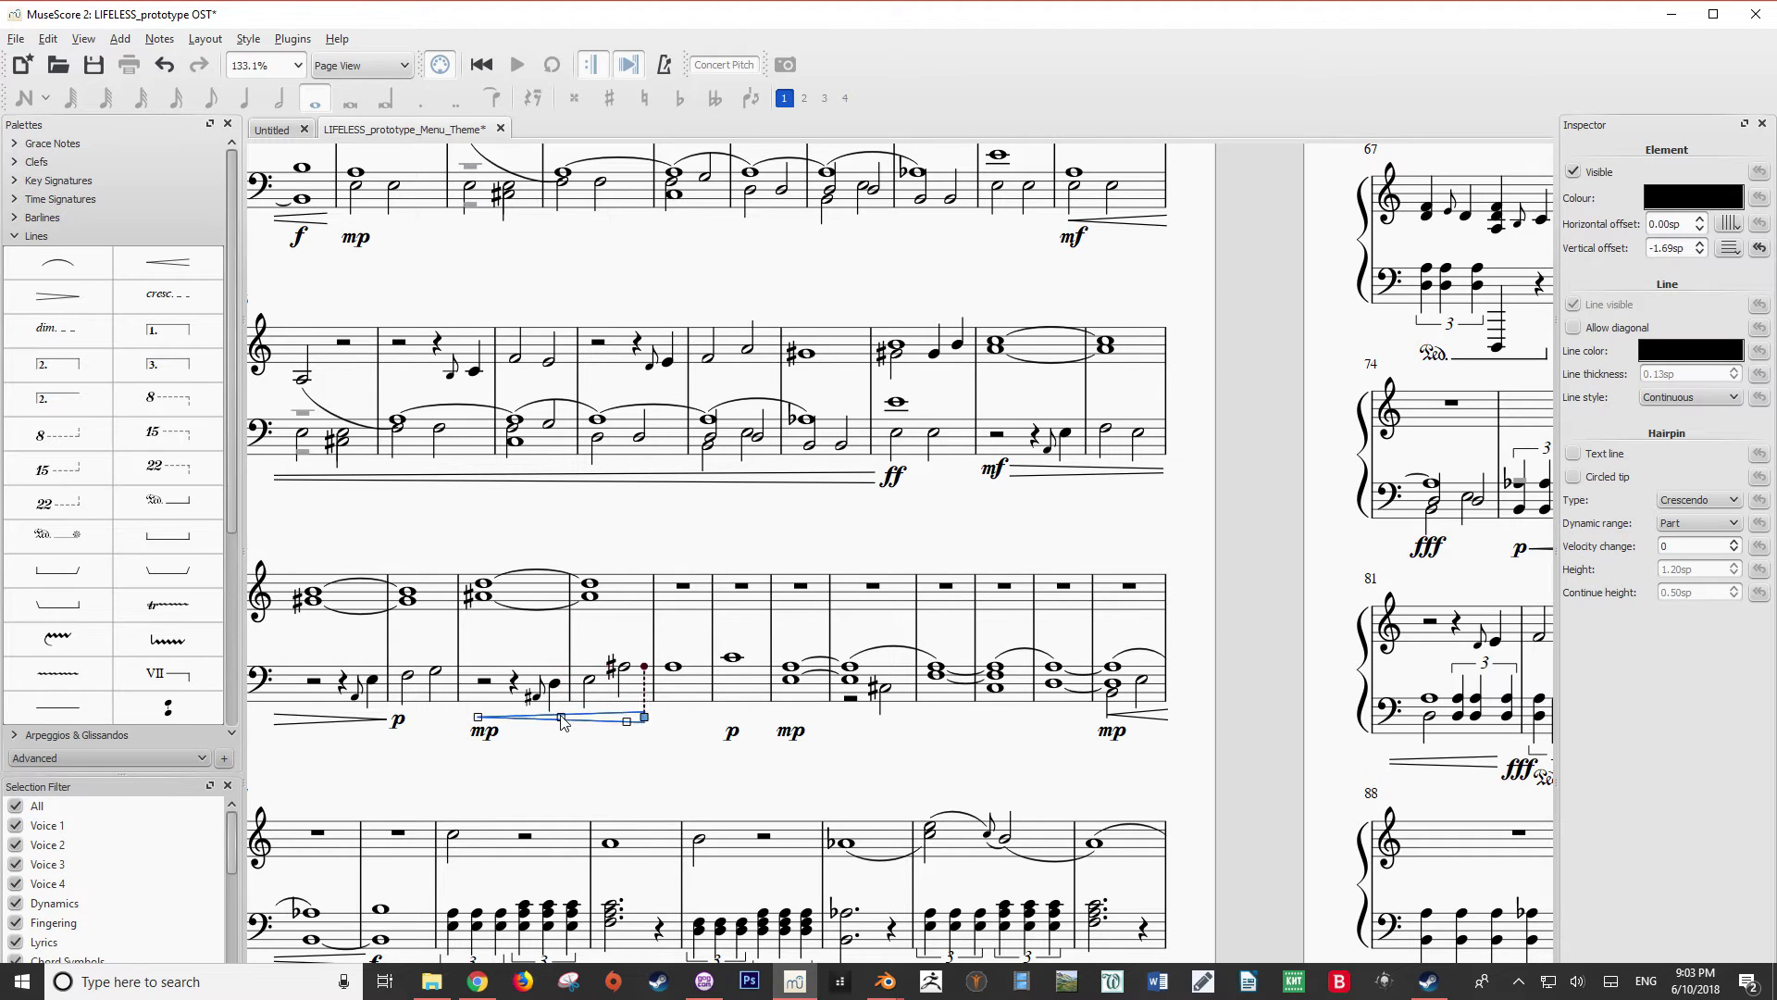
key(shift+Right)
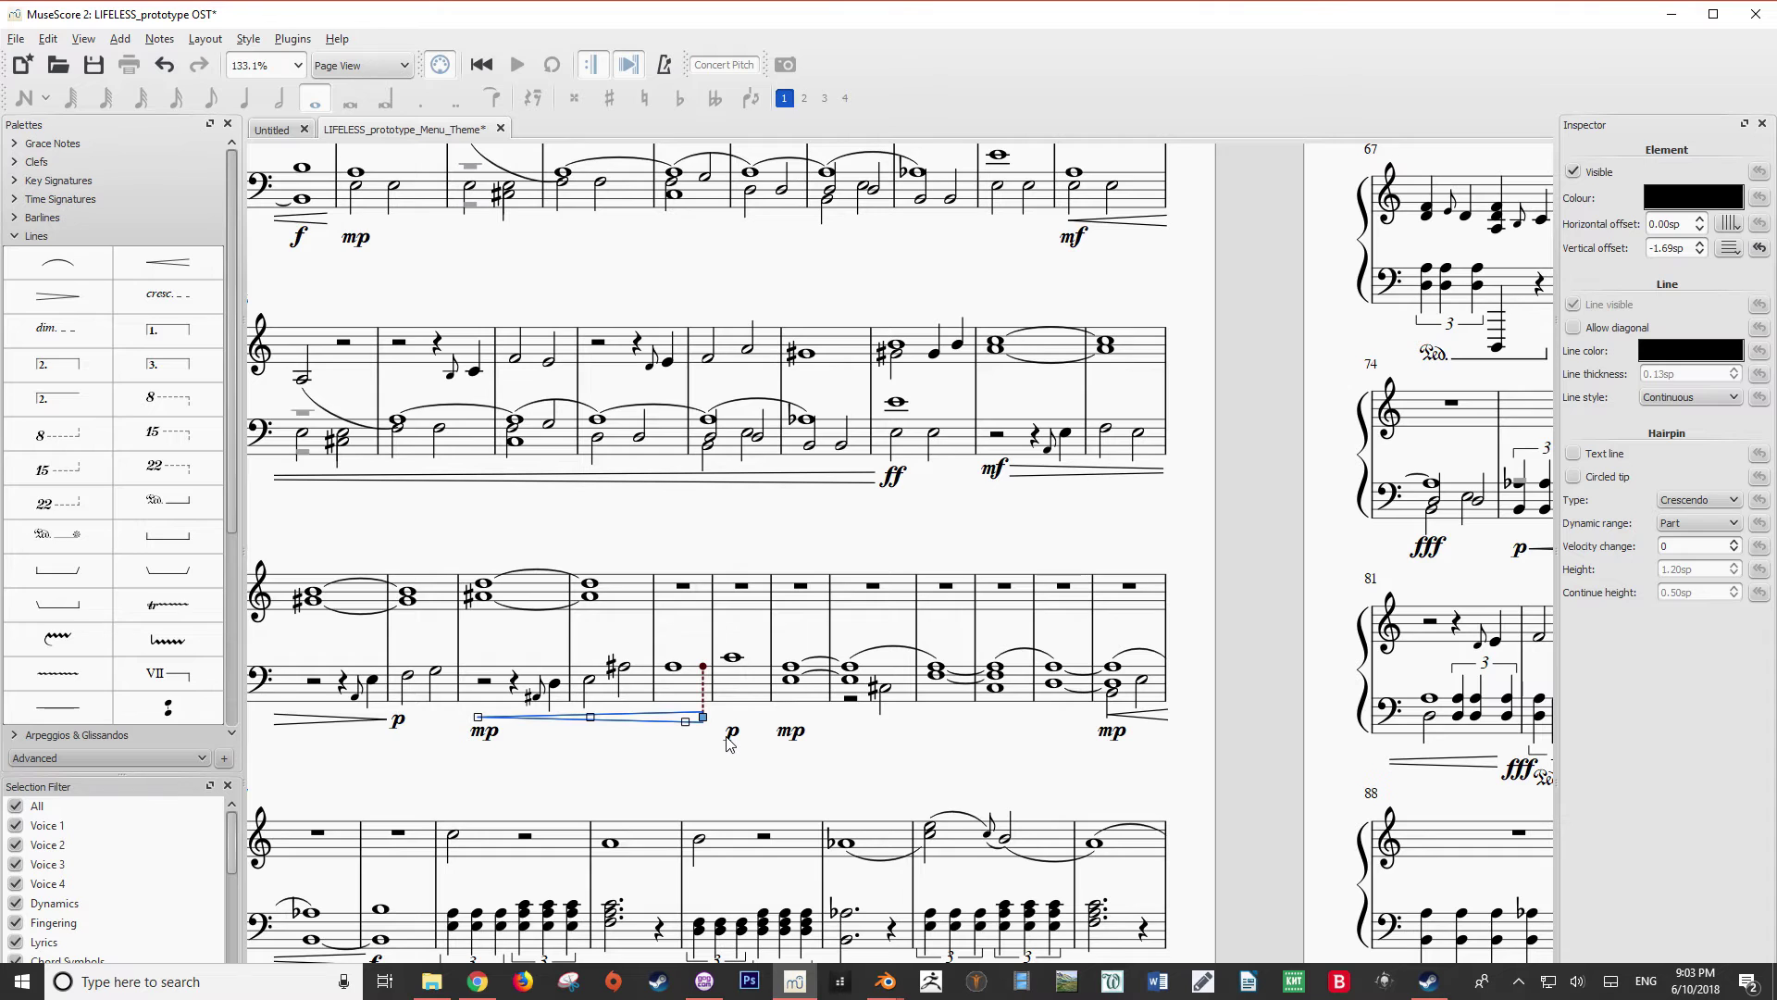
key(shift+Right)
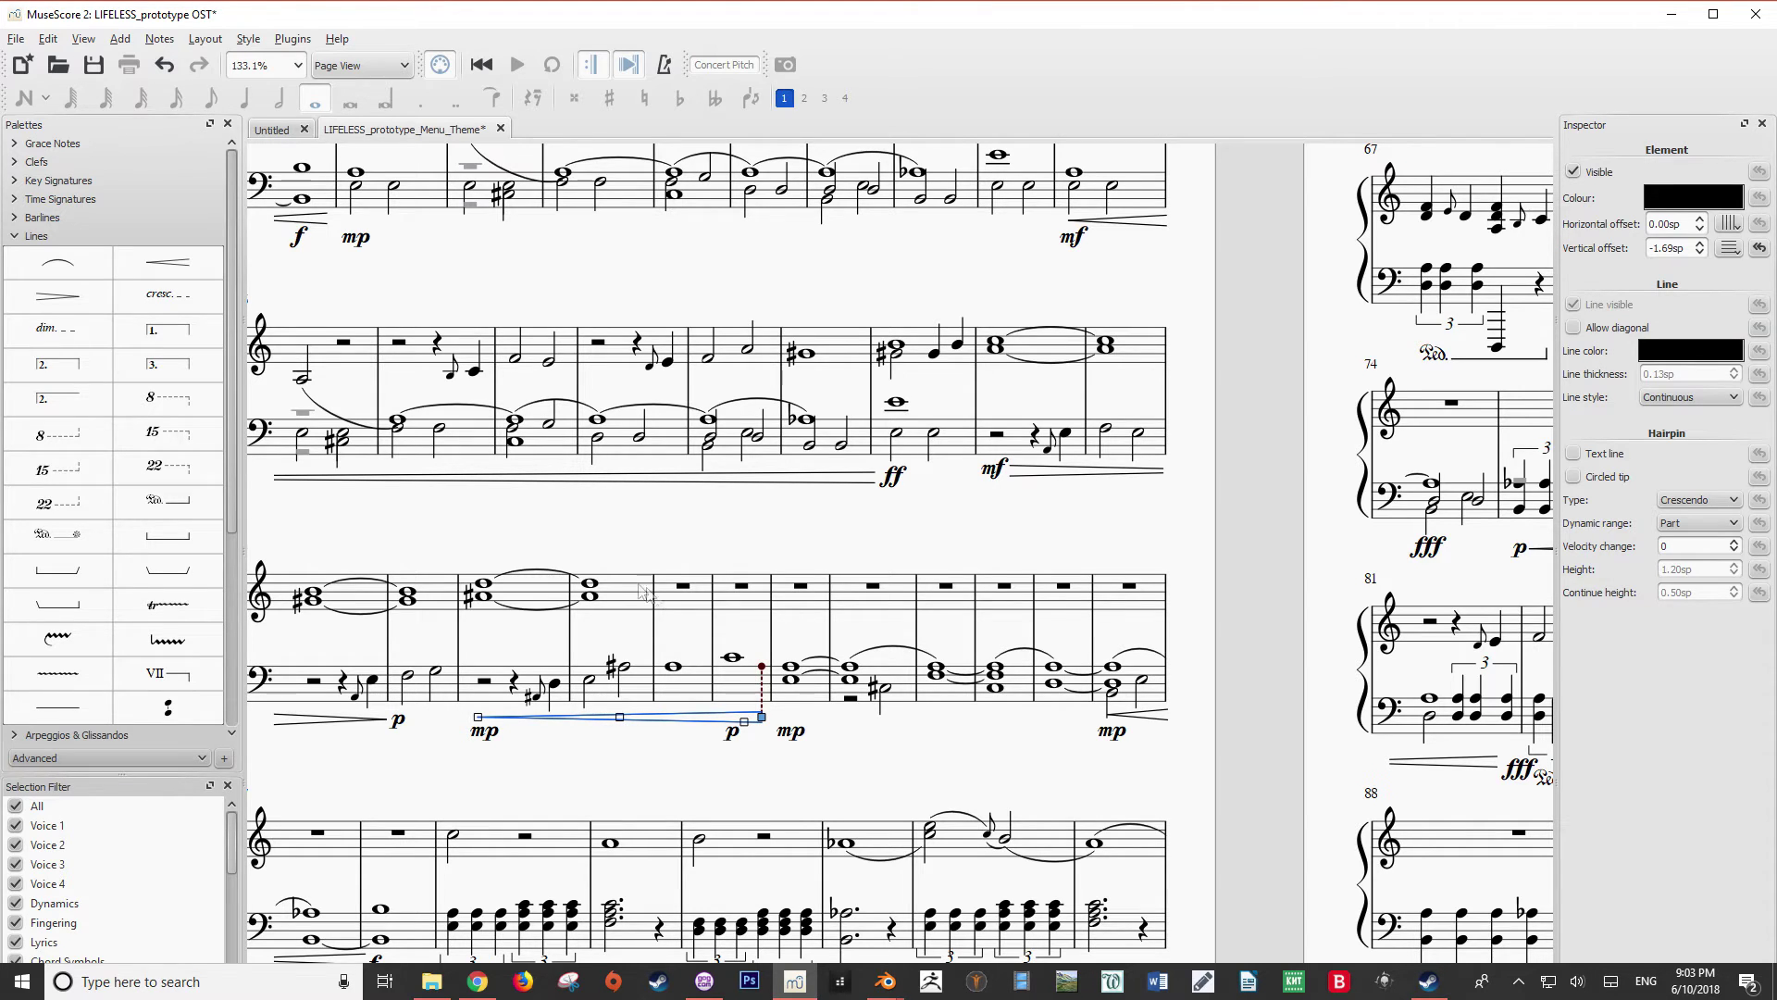
click(481, 597)
key(space)
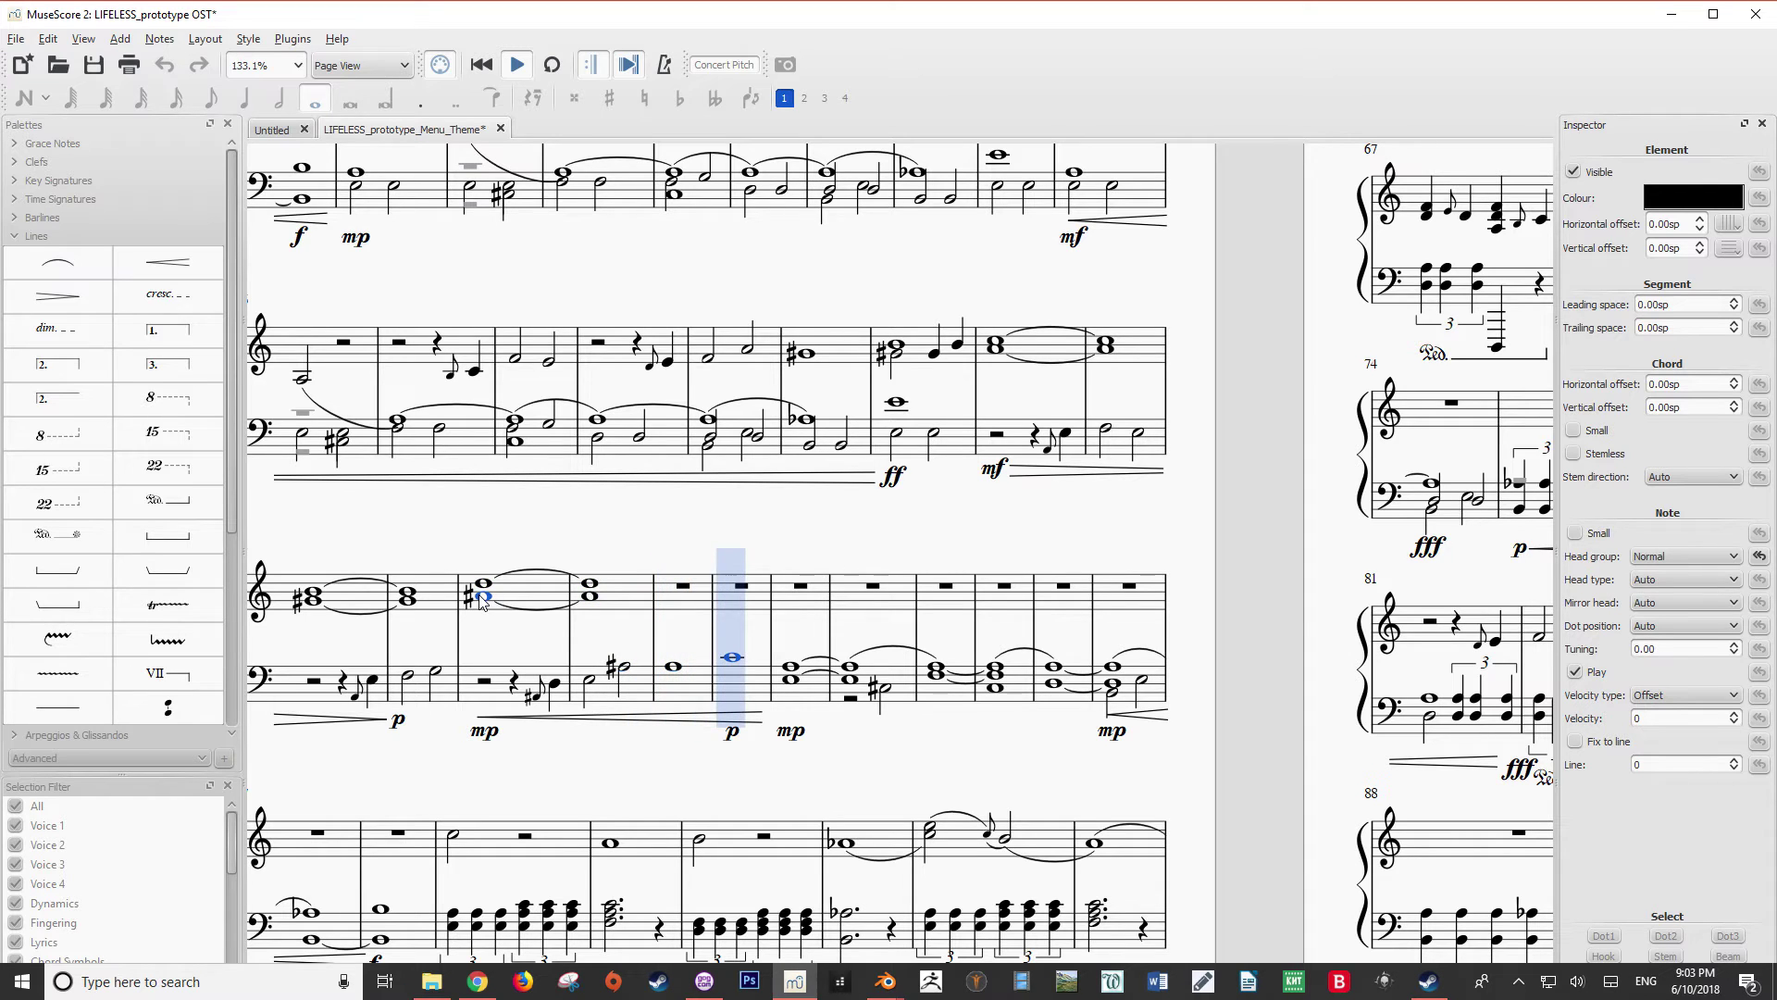
key(space)
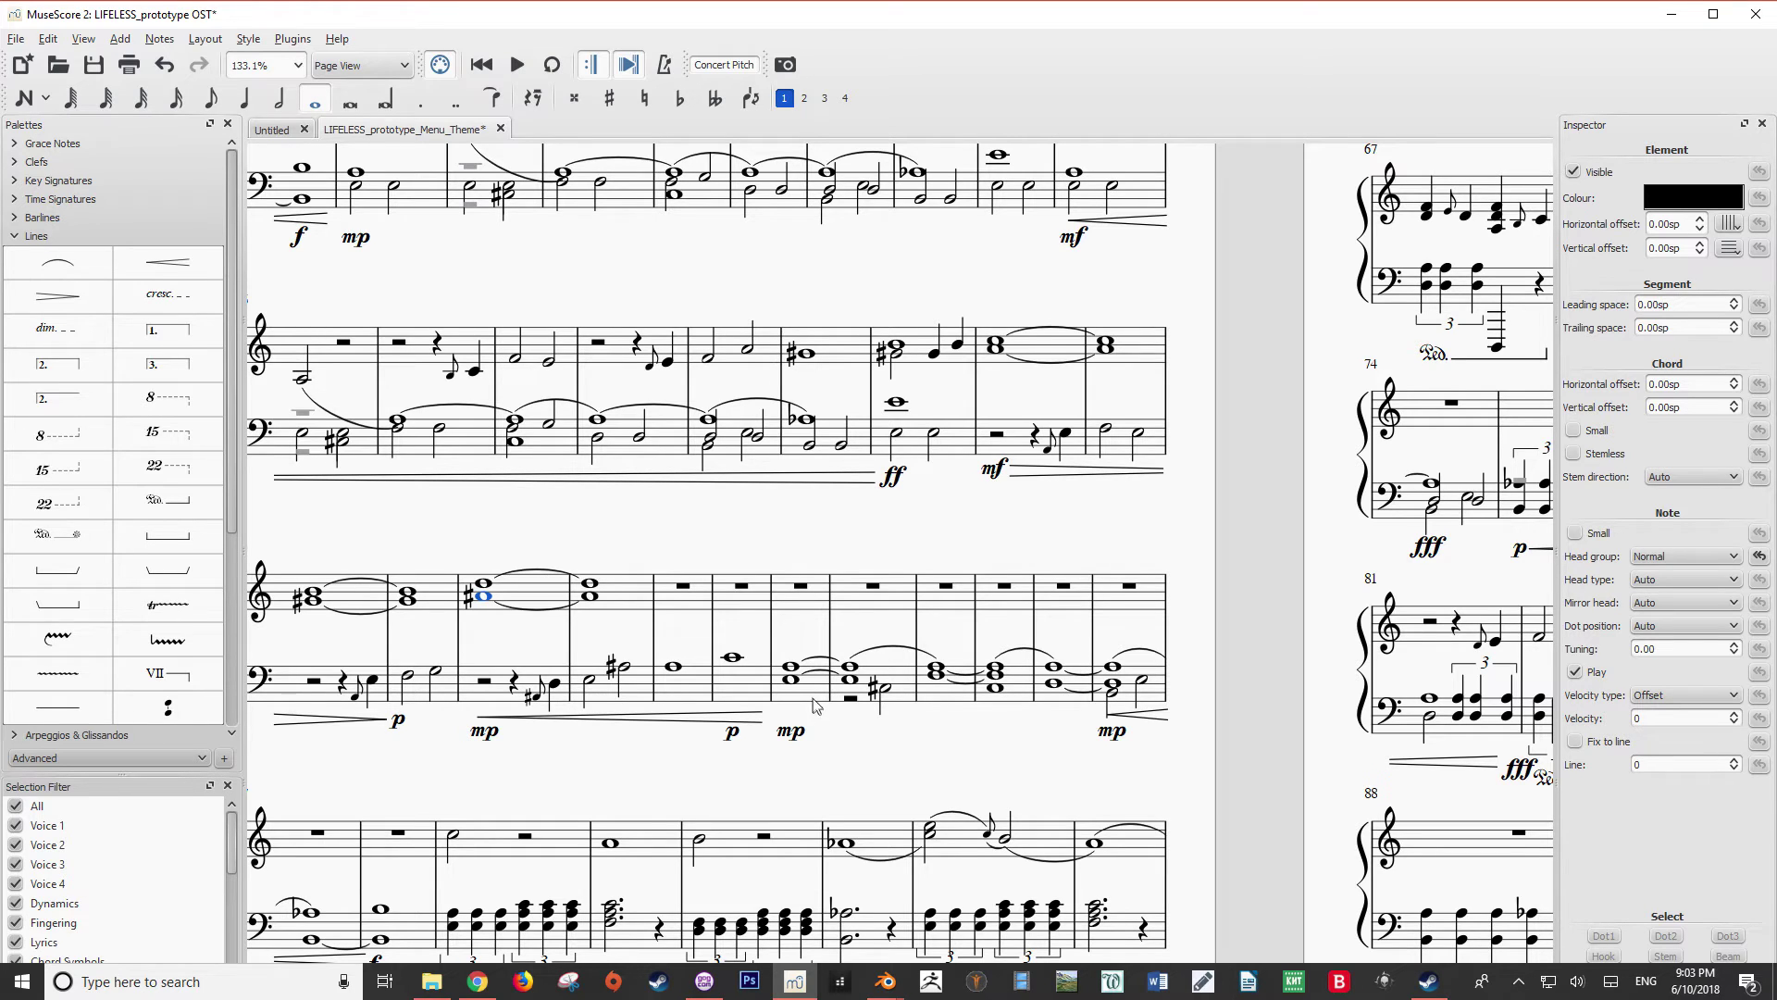
Step: Delete the mp at the start of the crescendo hairpin
click(688, 717)
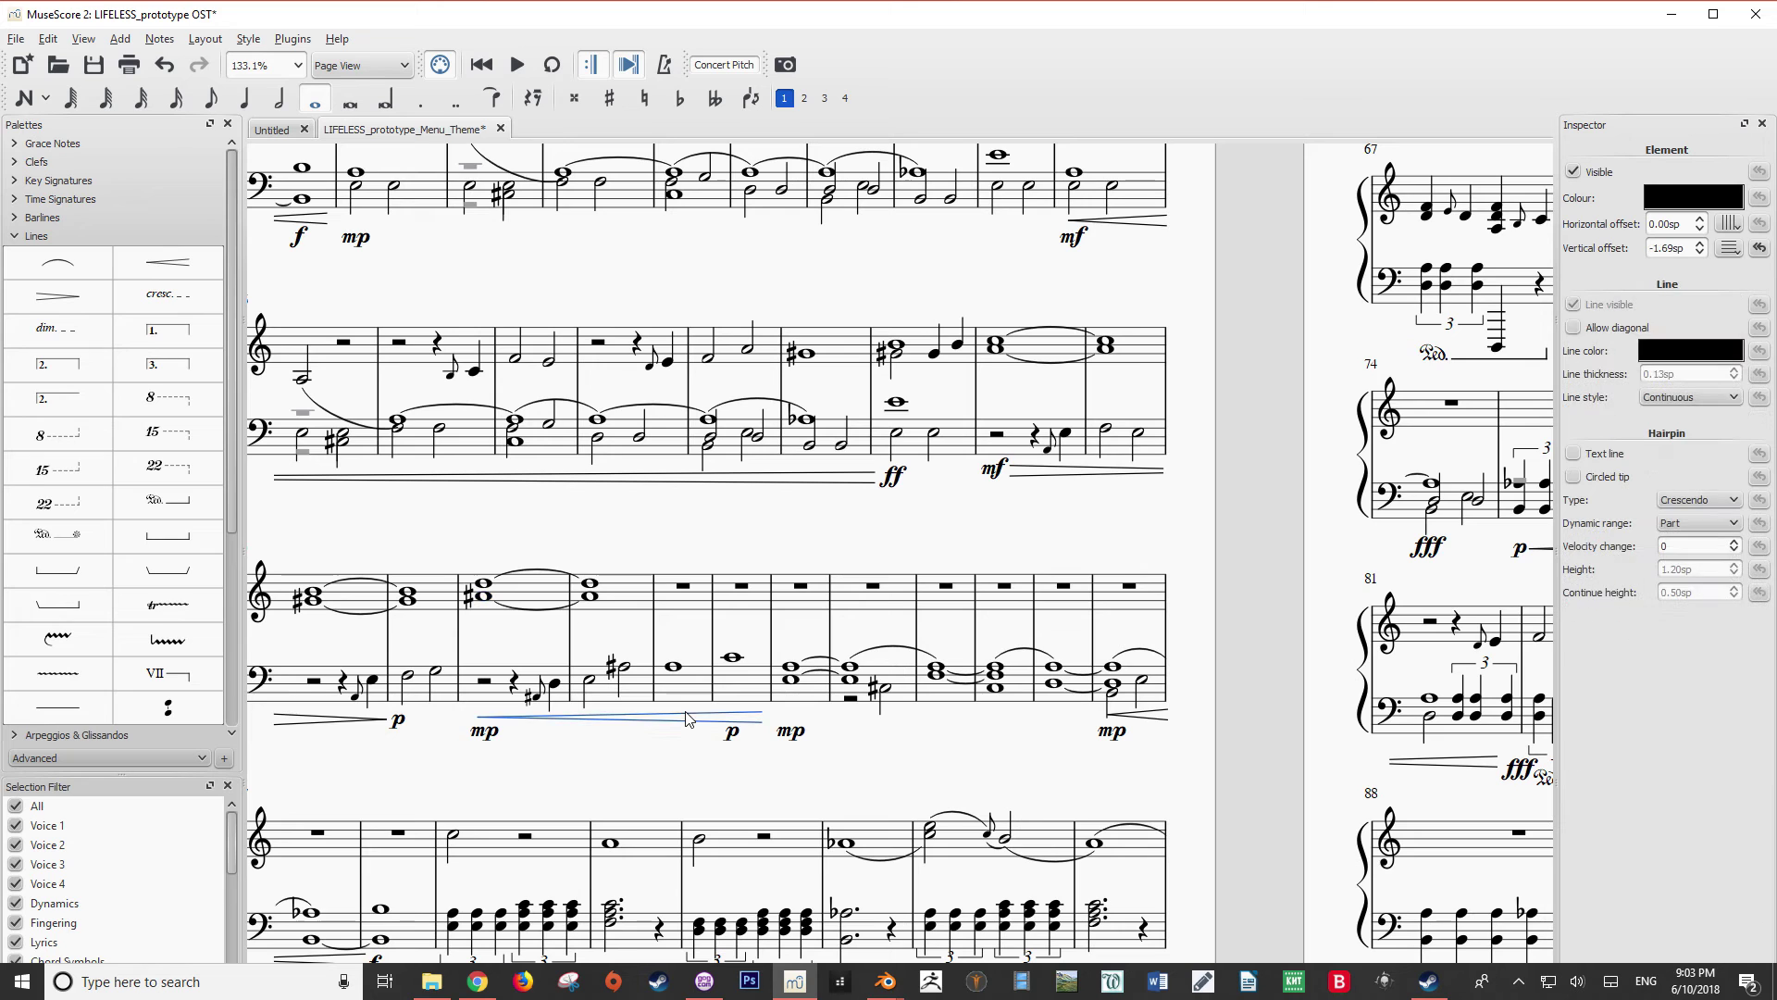
click(486, 732)
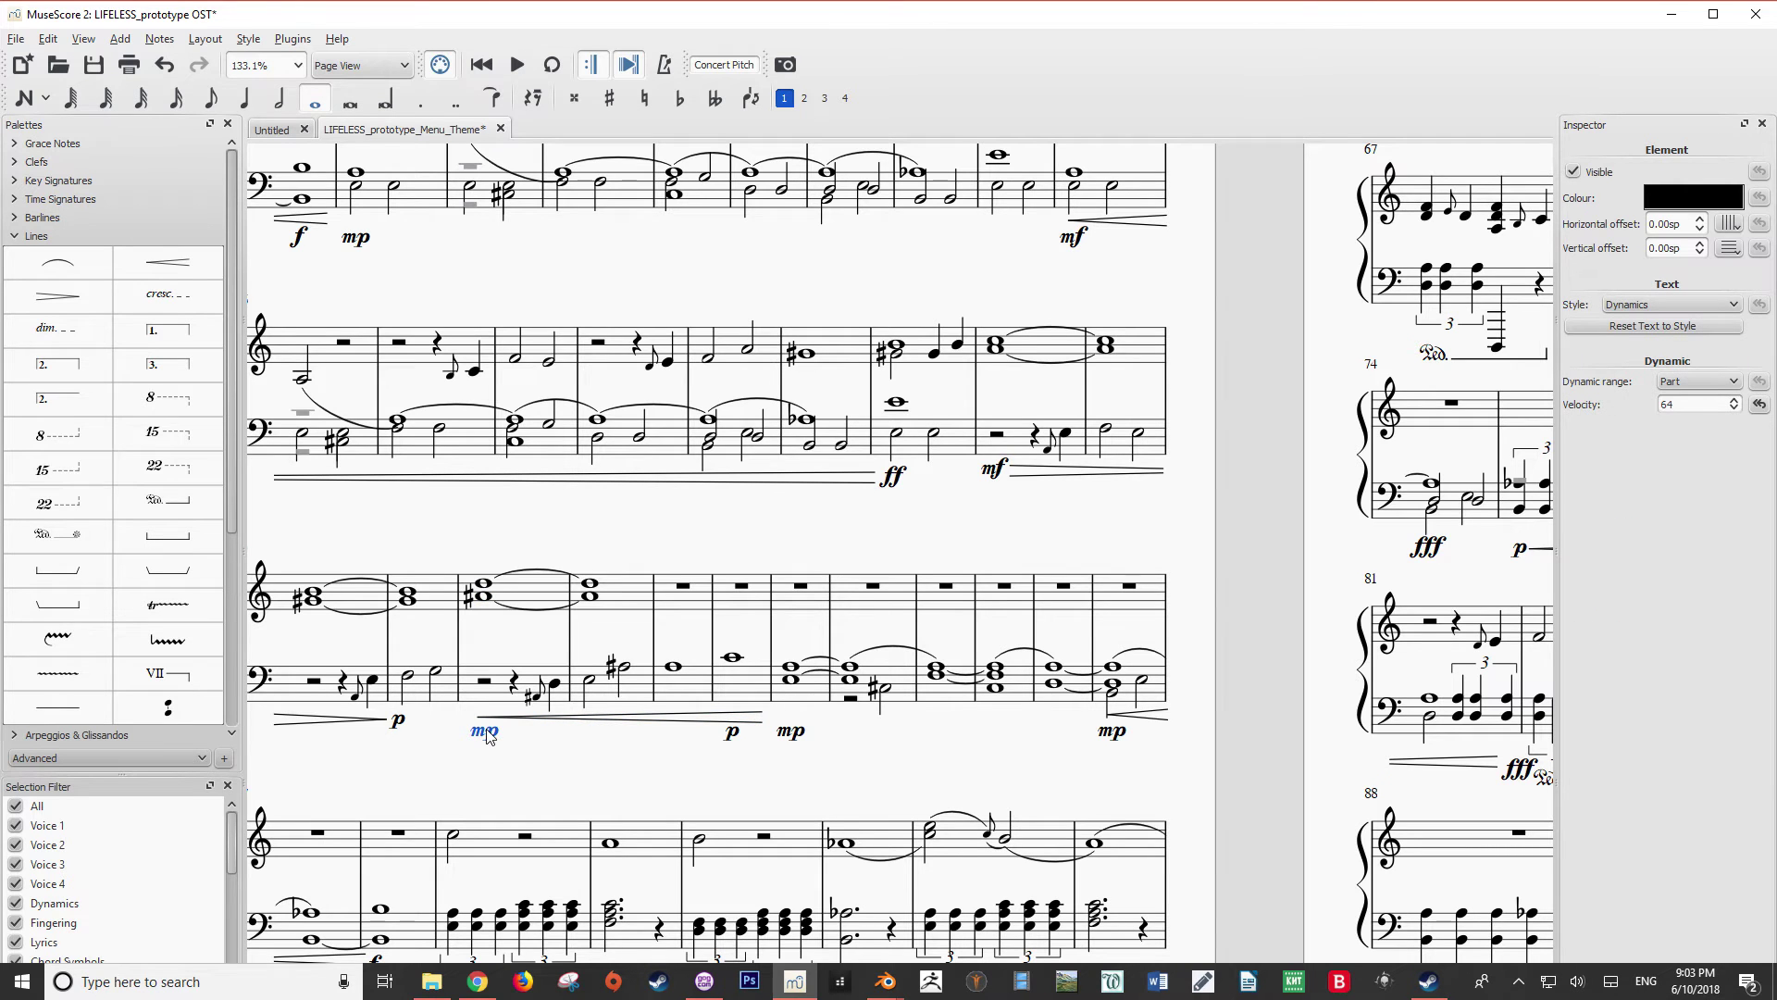
key(Delete)
Step: Place an ff from the Dynamics palette at the hairpin's start and play the passage back
click(15, 238)
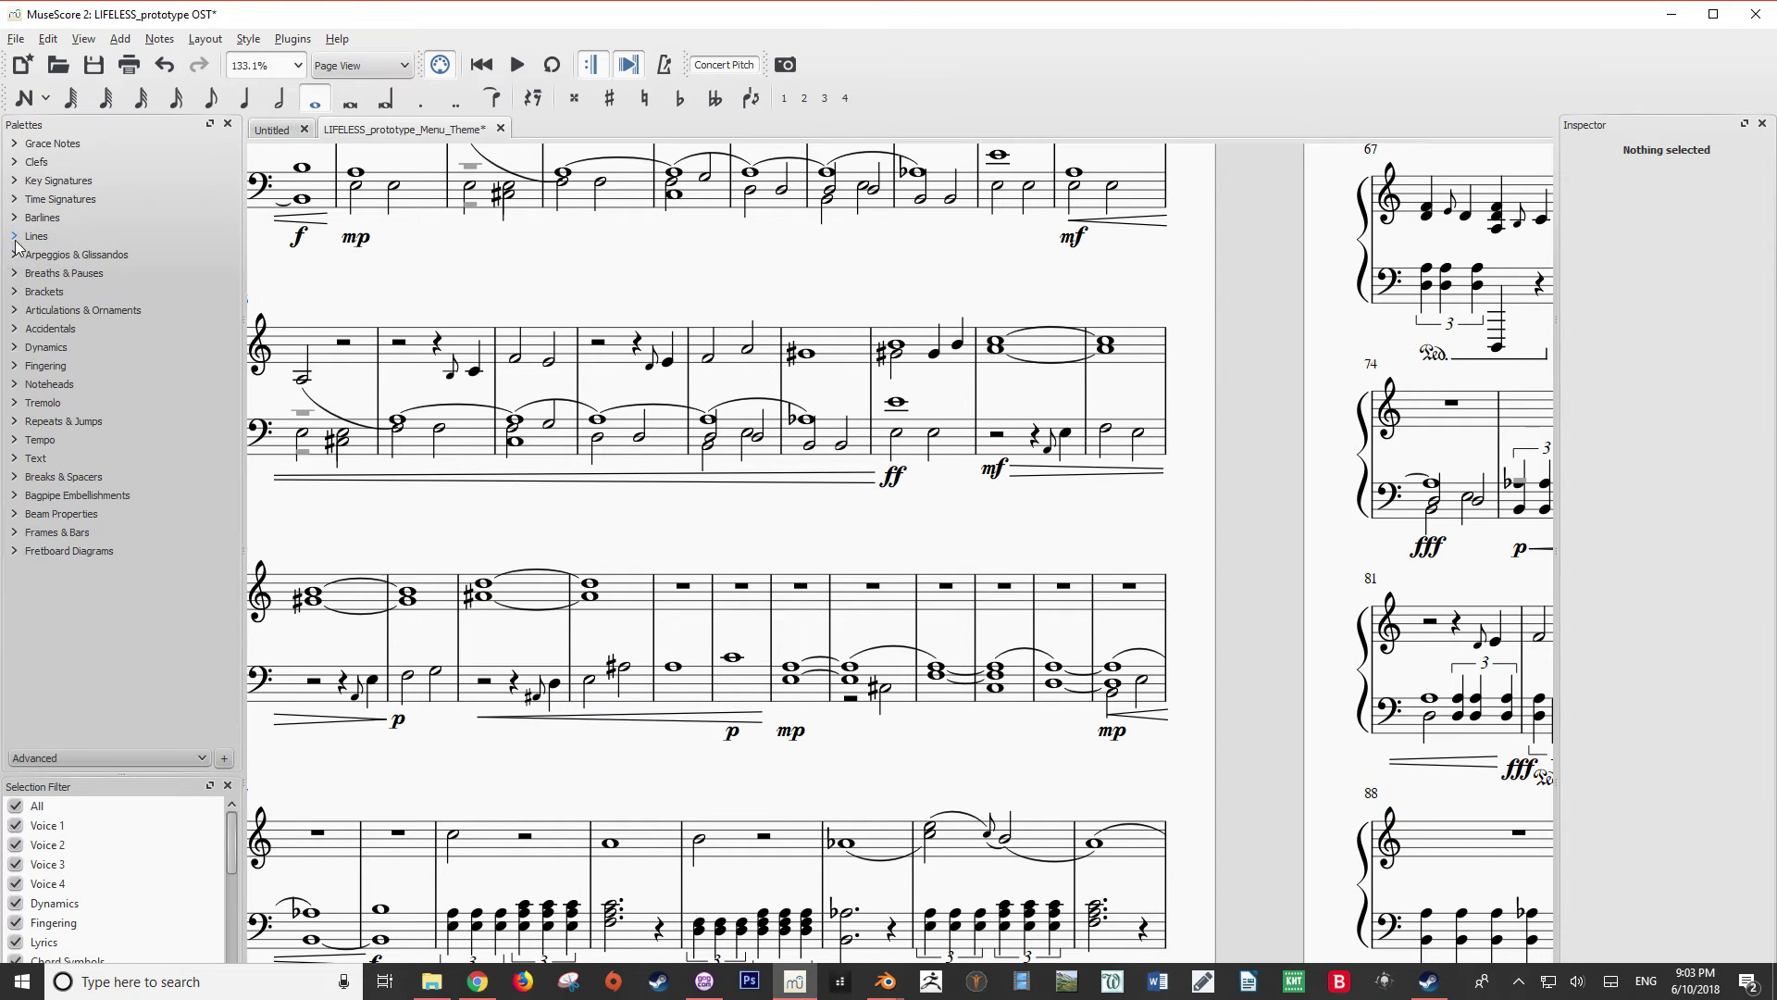
click(15, 349)
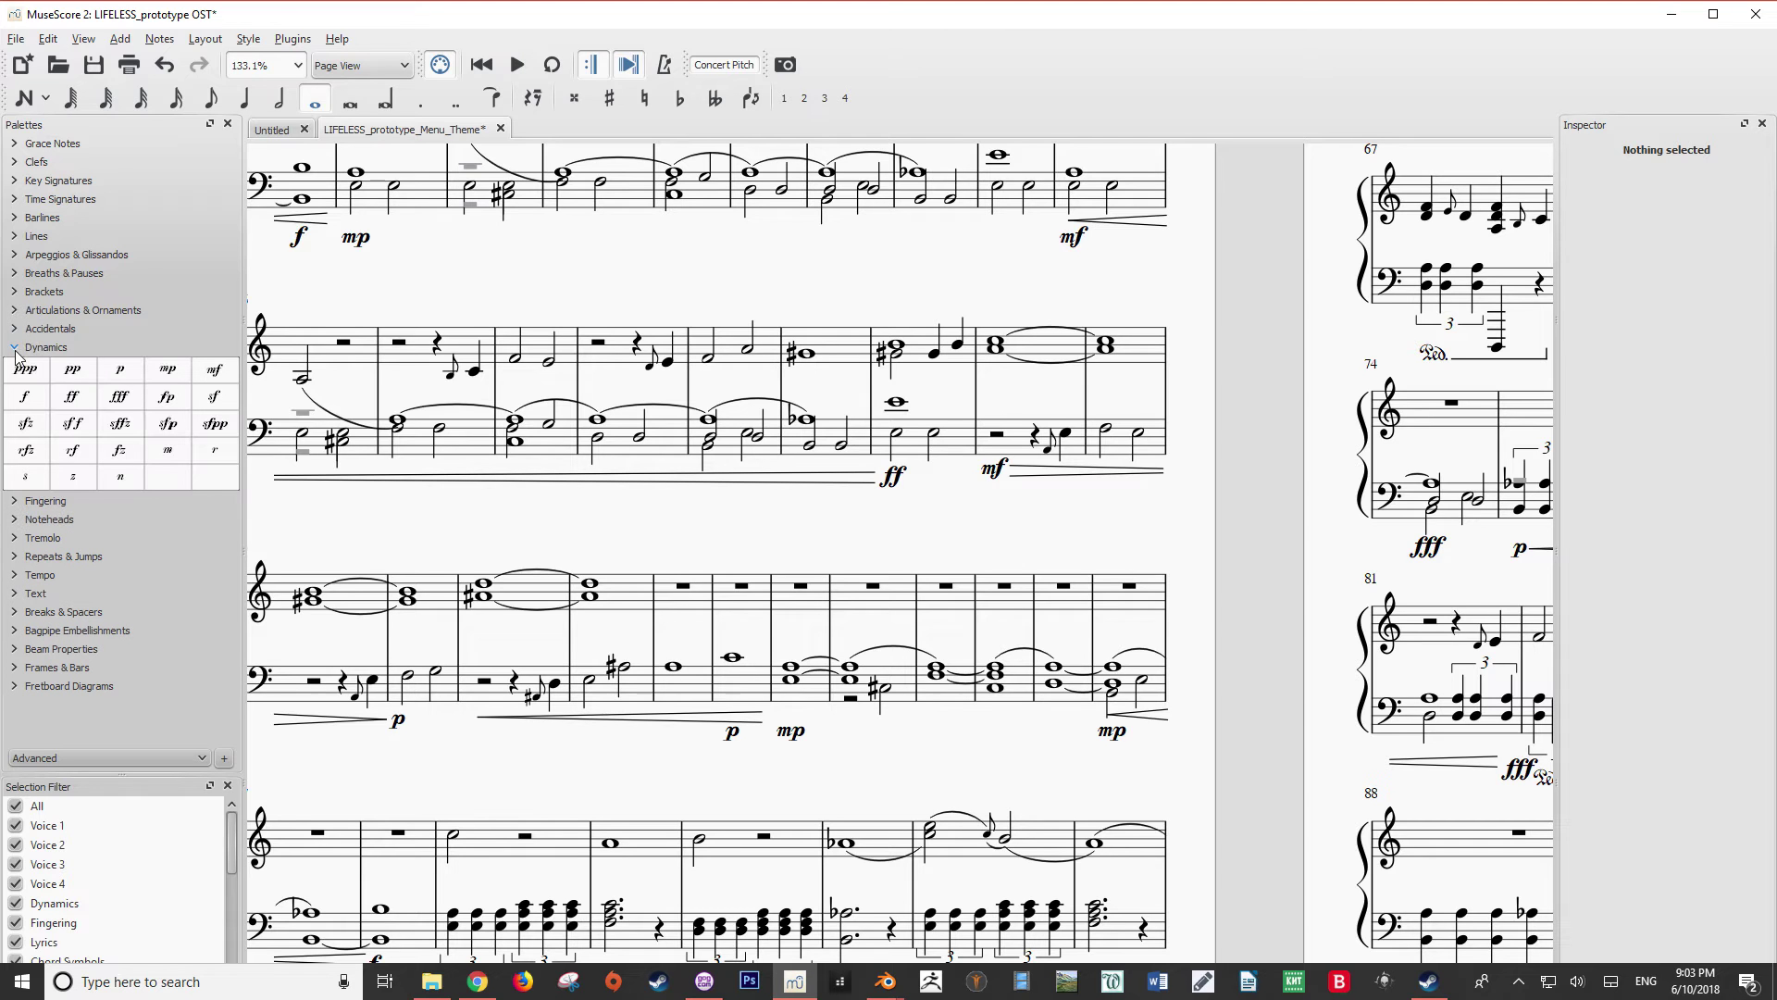
drag(79, 400, 477, 733)
click(469, 597)
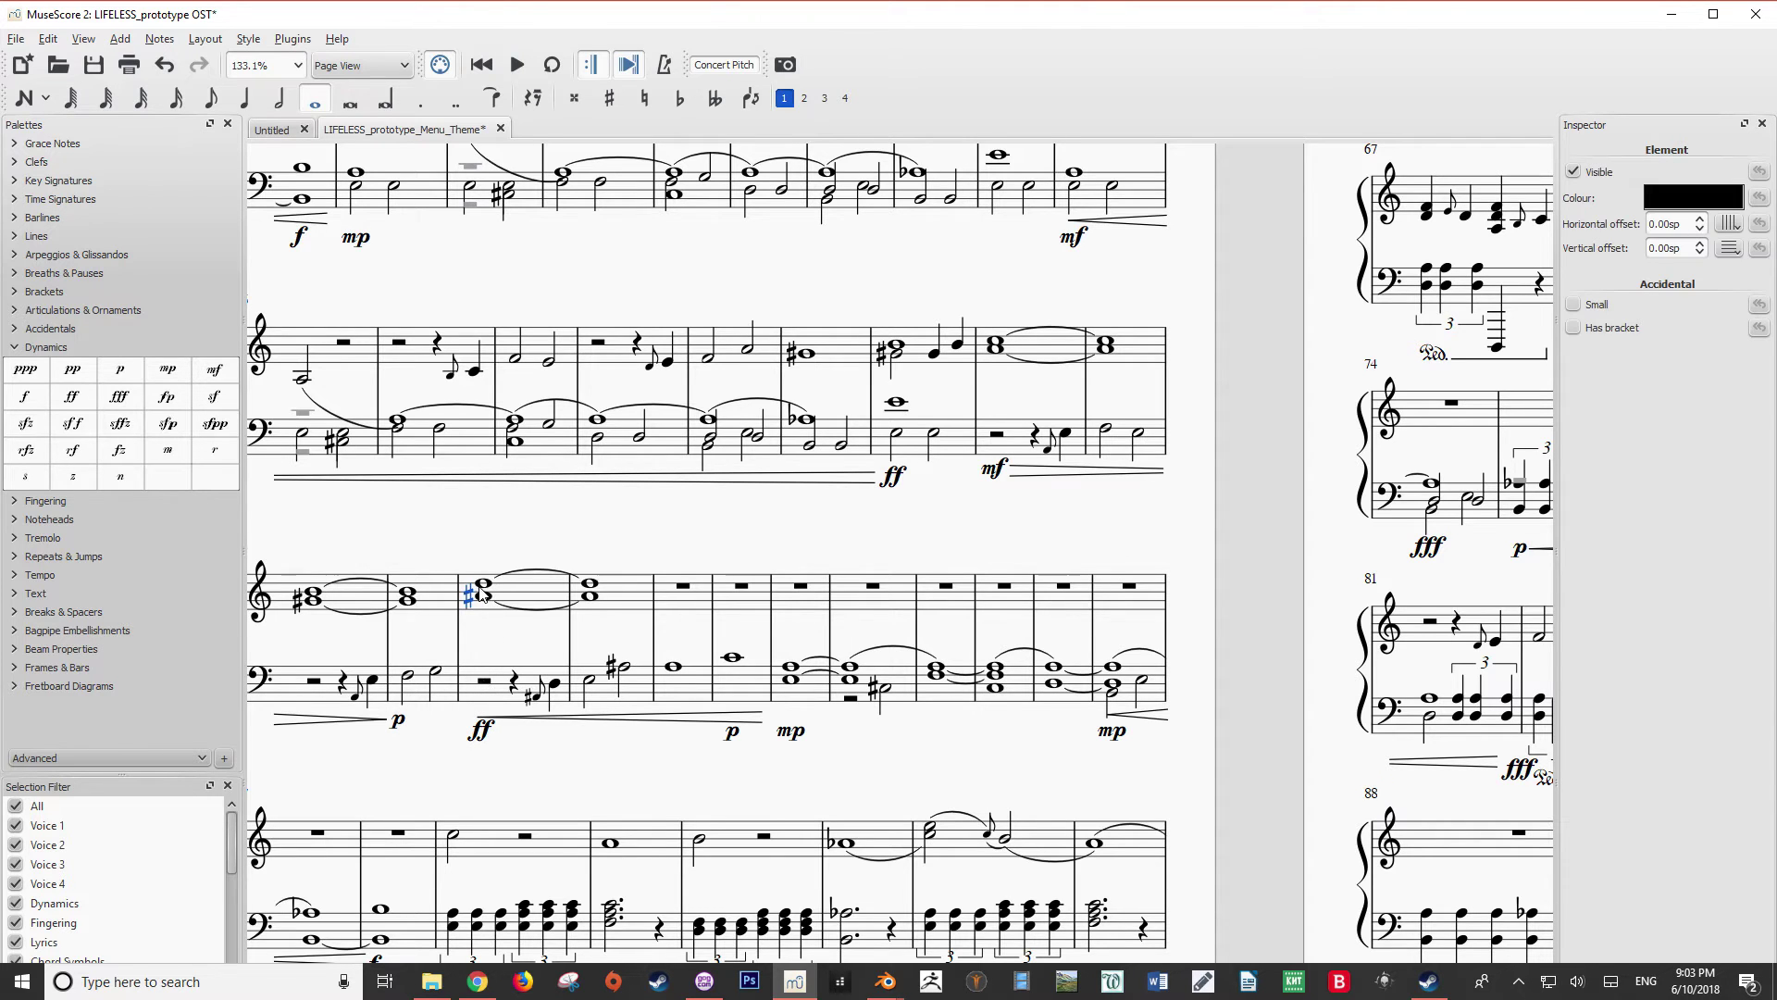
click(481, 592)
key(space)
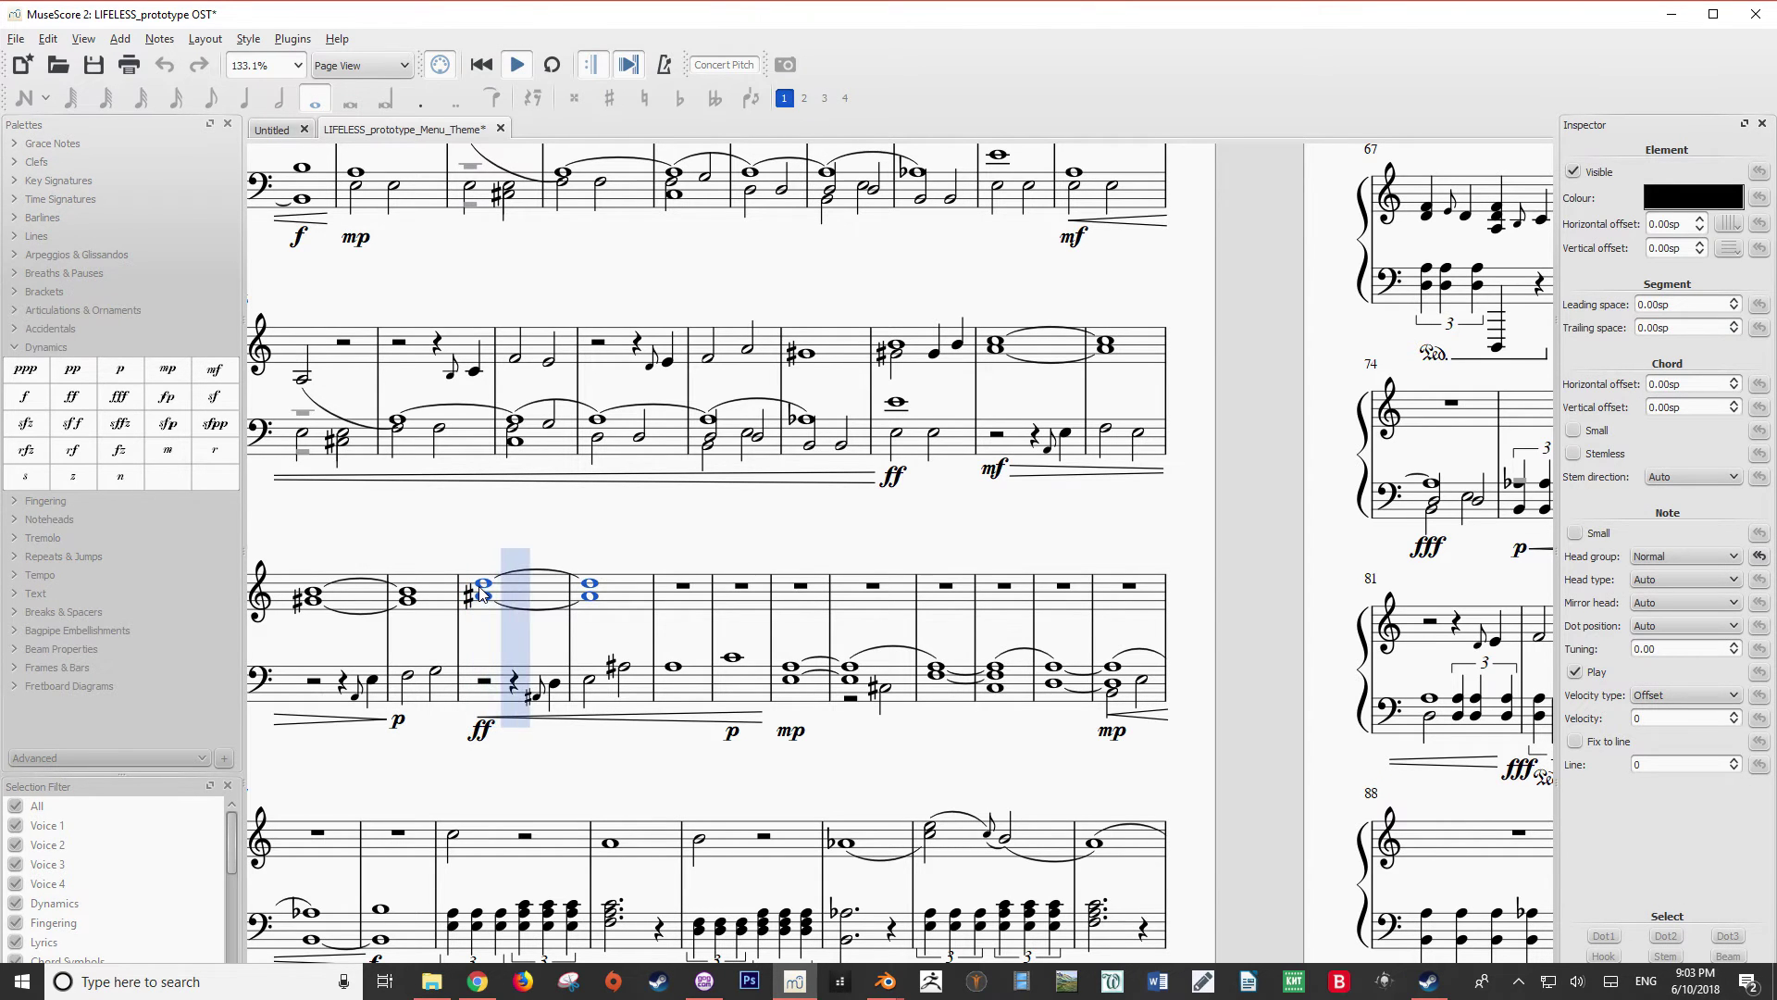